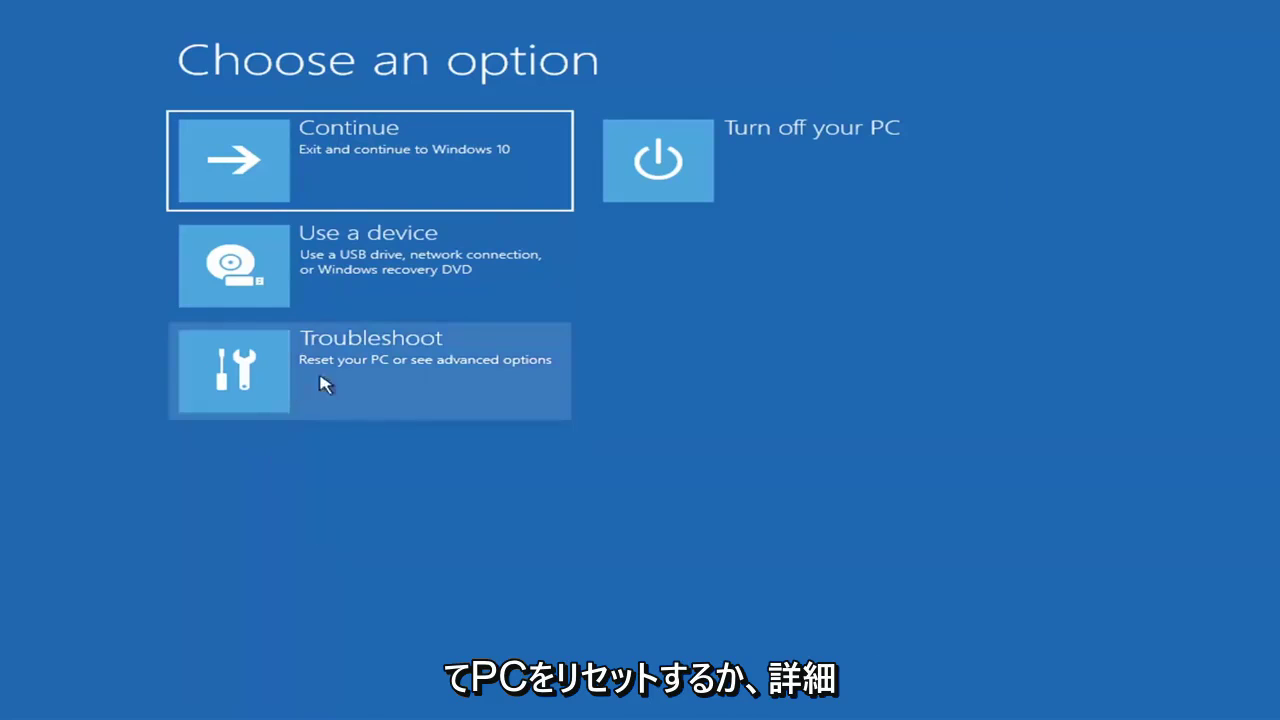
- Run Startup Repair from the advanced troubleshooting options, and return to the recovery option list once it ends
click(477, 378)
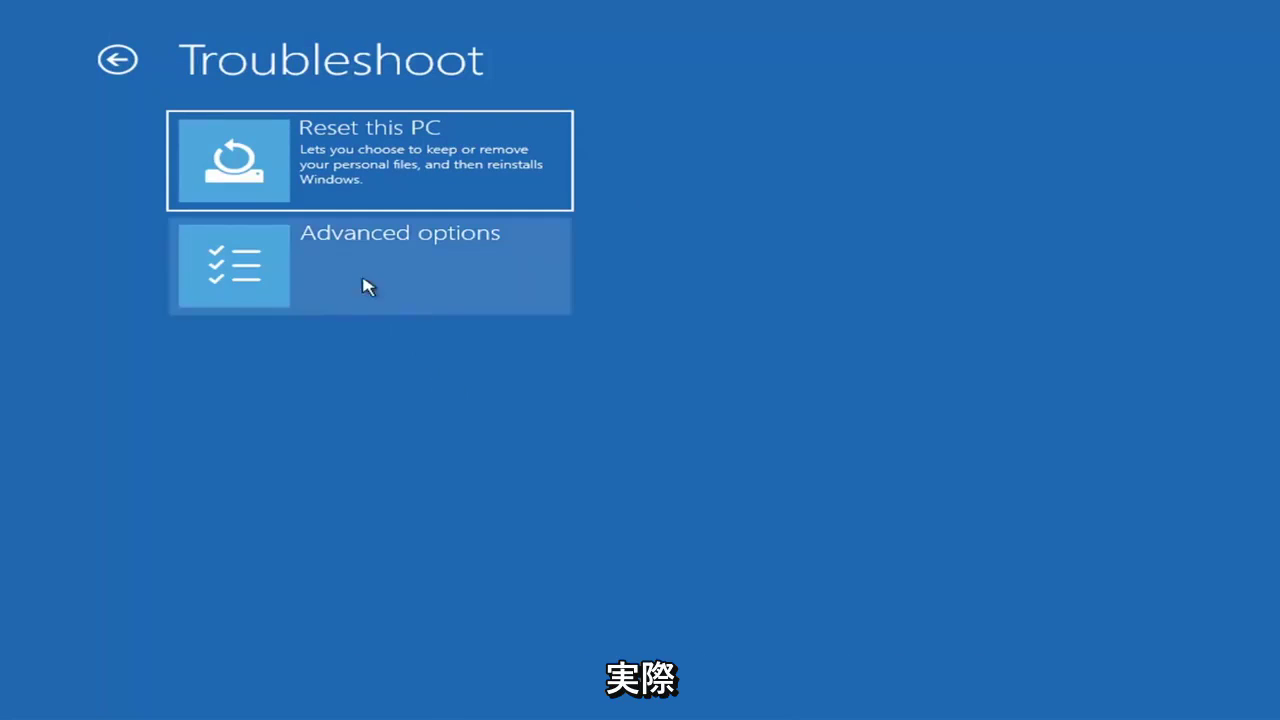
click(401, 271)
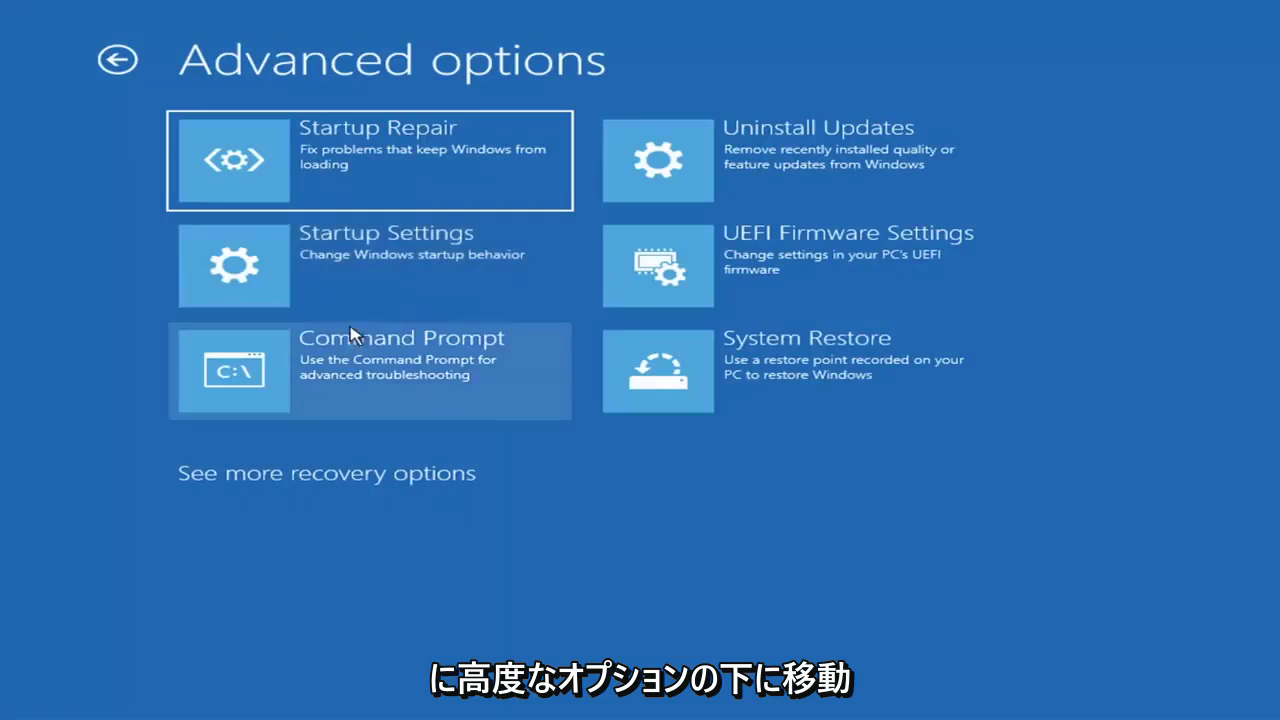
click(332, 172)
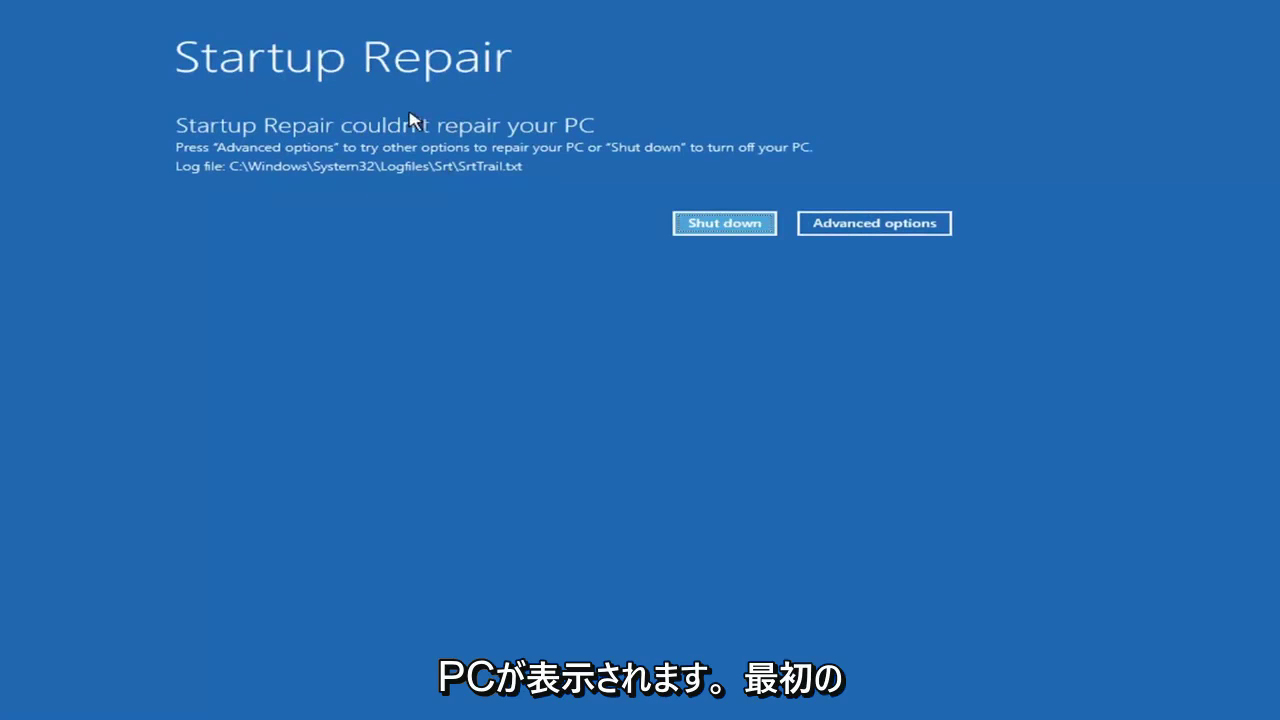
click(889, 226)
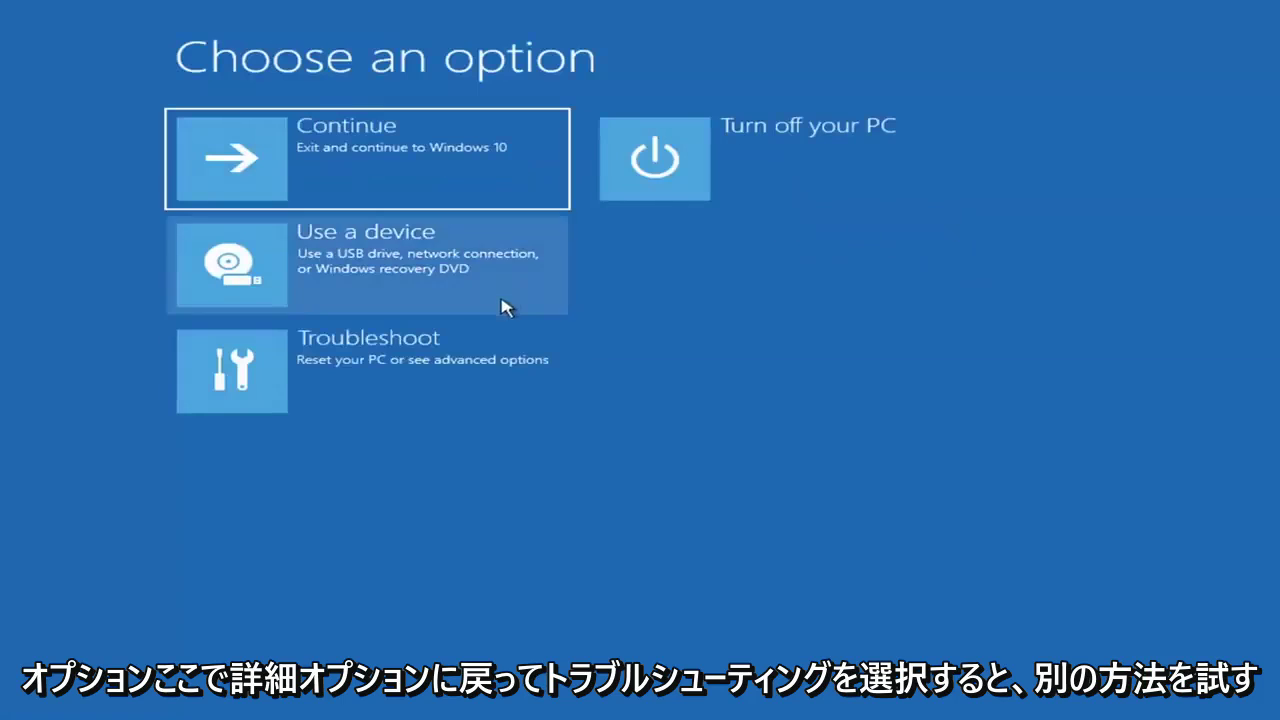
- Review the Startup Settings and Uninstall Updates pages under the advanced troubleshooting options without applying anything
click(322, 386)
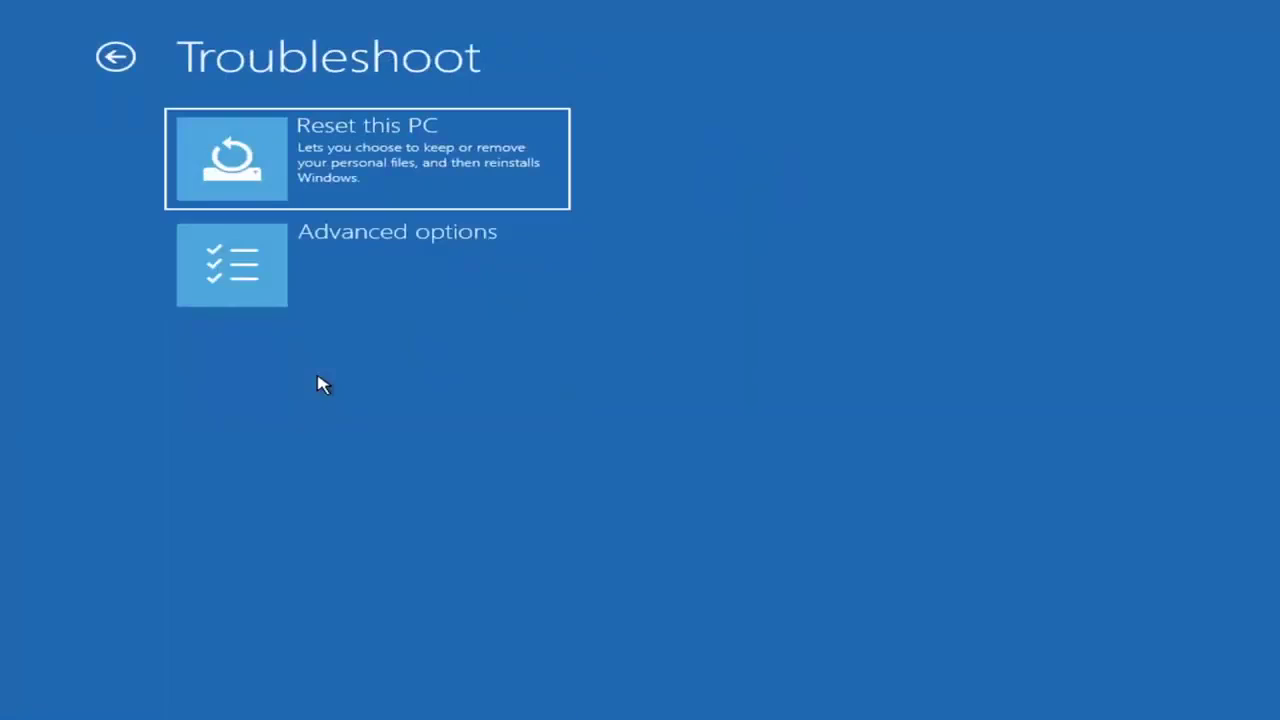
click(334, 280)
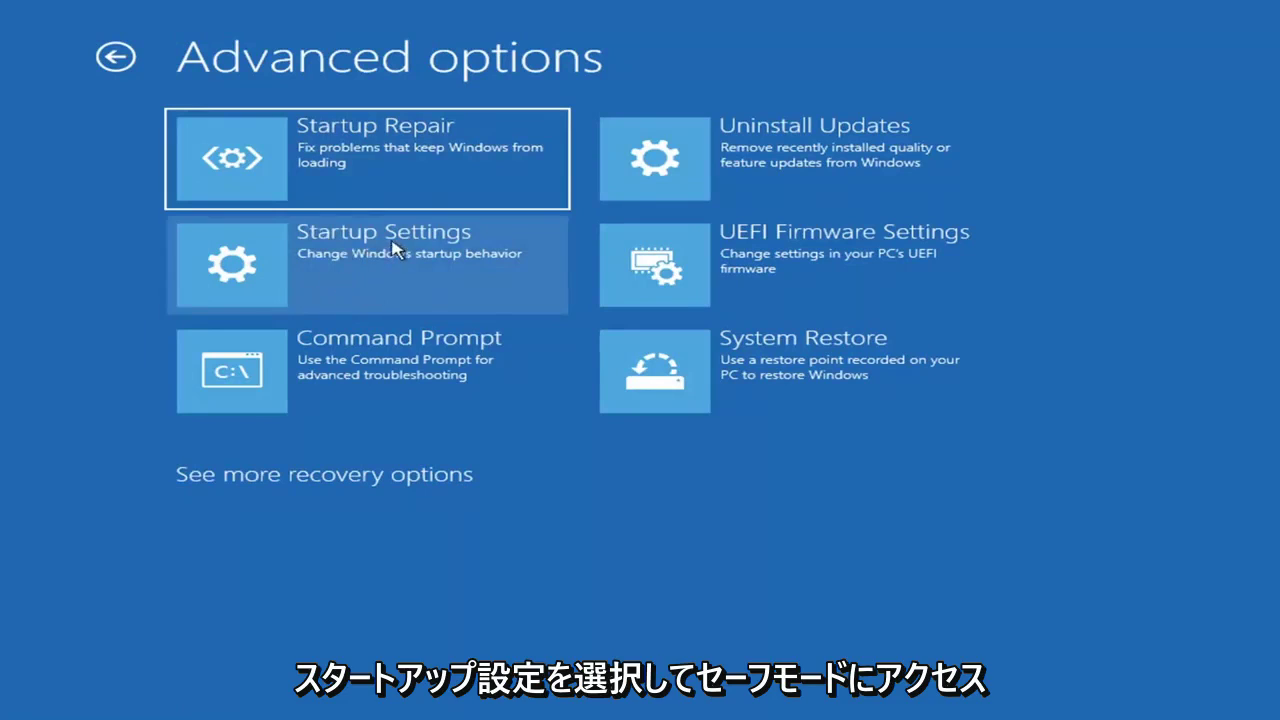
click(329, 266)
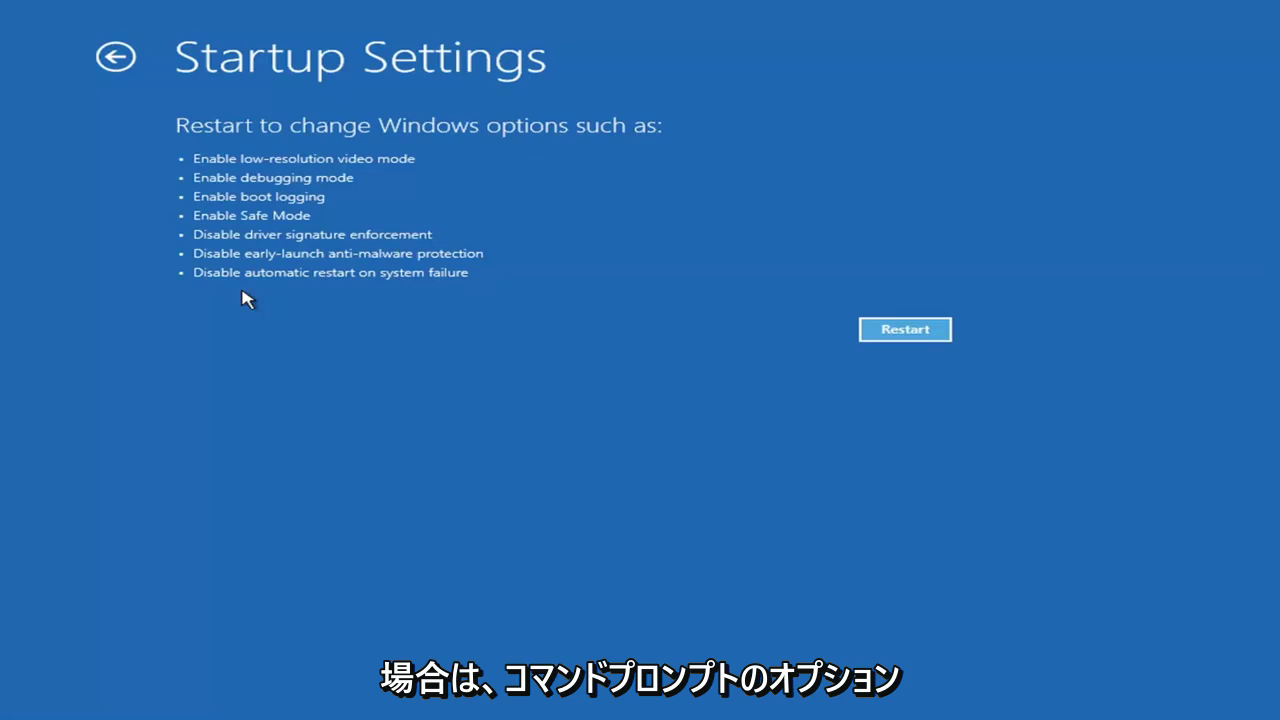
click(104, 58)
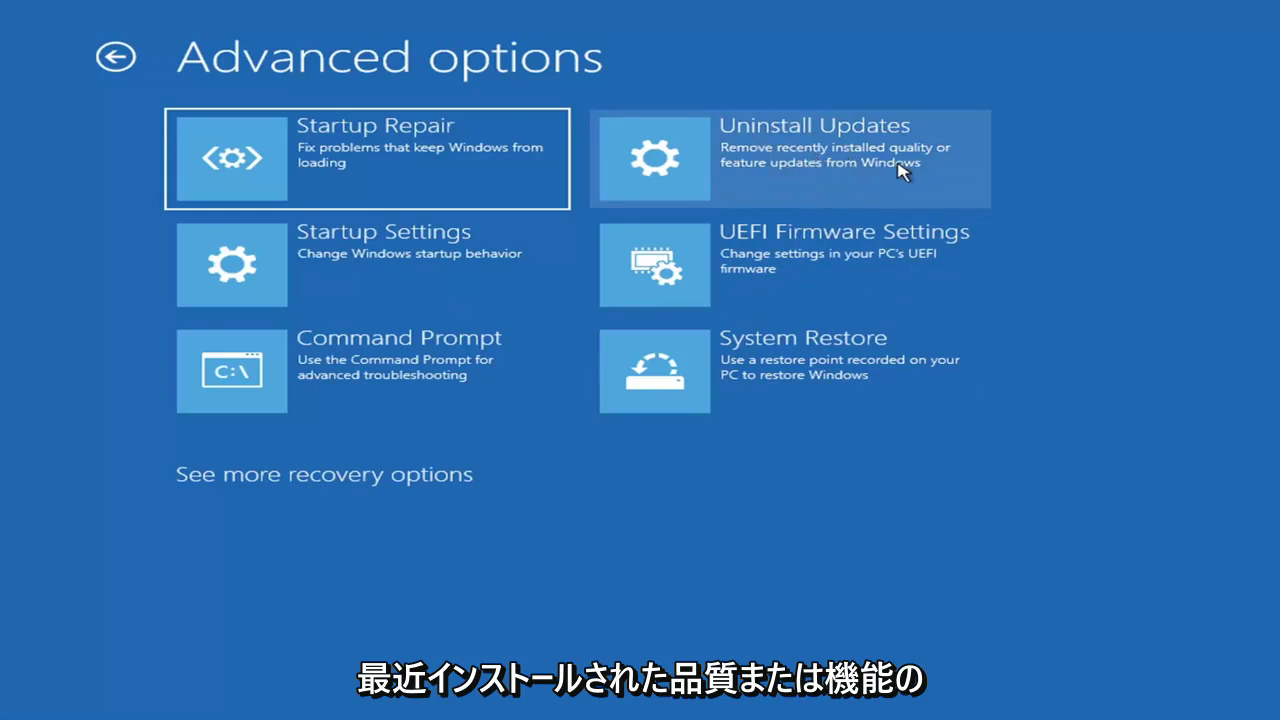
click(746, 163)
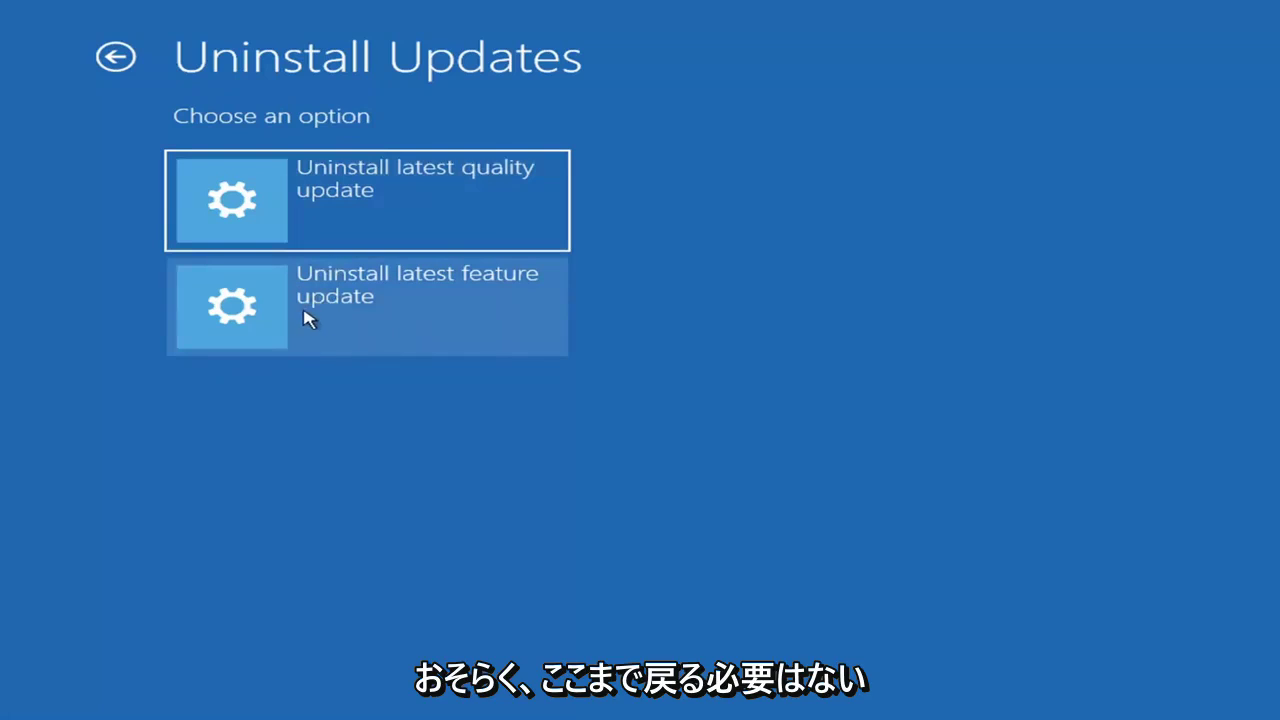
click(115, 56)
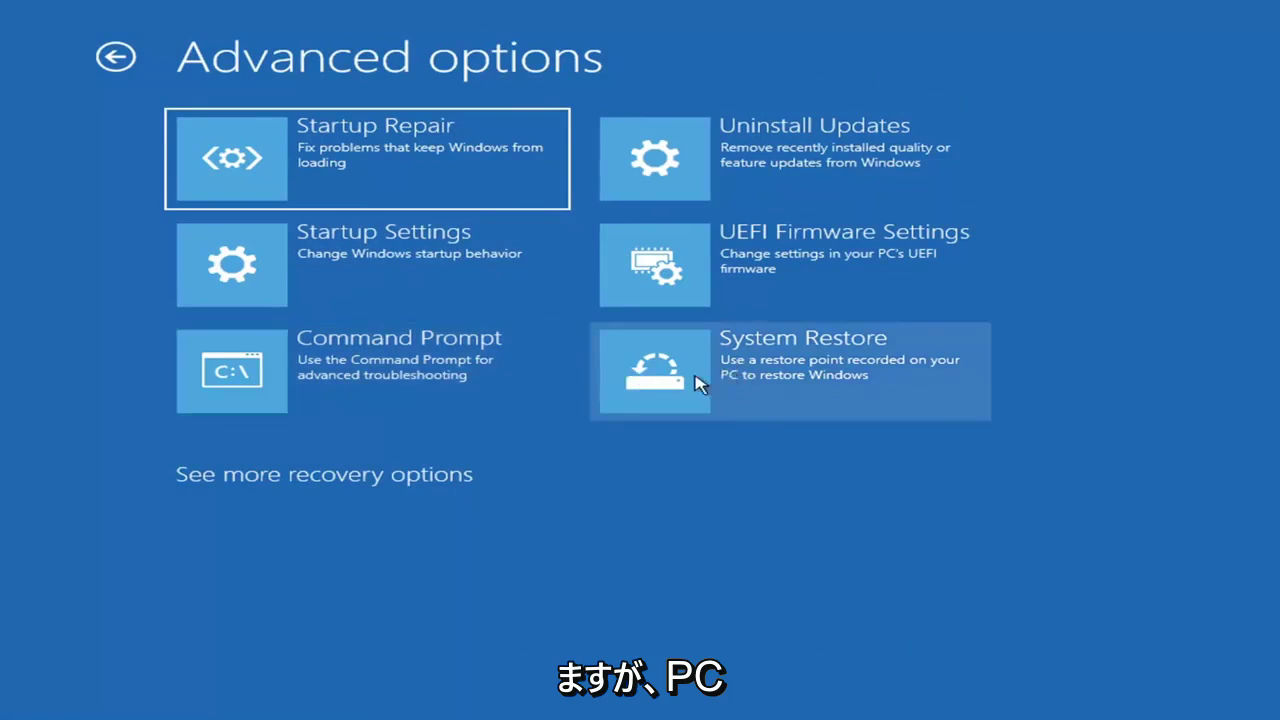
- Restore the PC with System Restore to the "Before Updates" restore point of 7/9/2021 12:37:05 PM and restart it
click(835, 392)
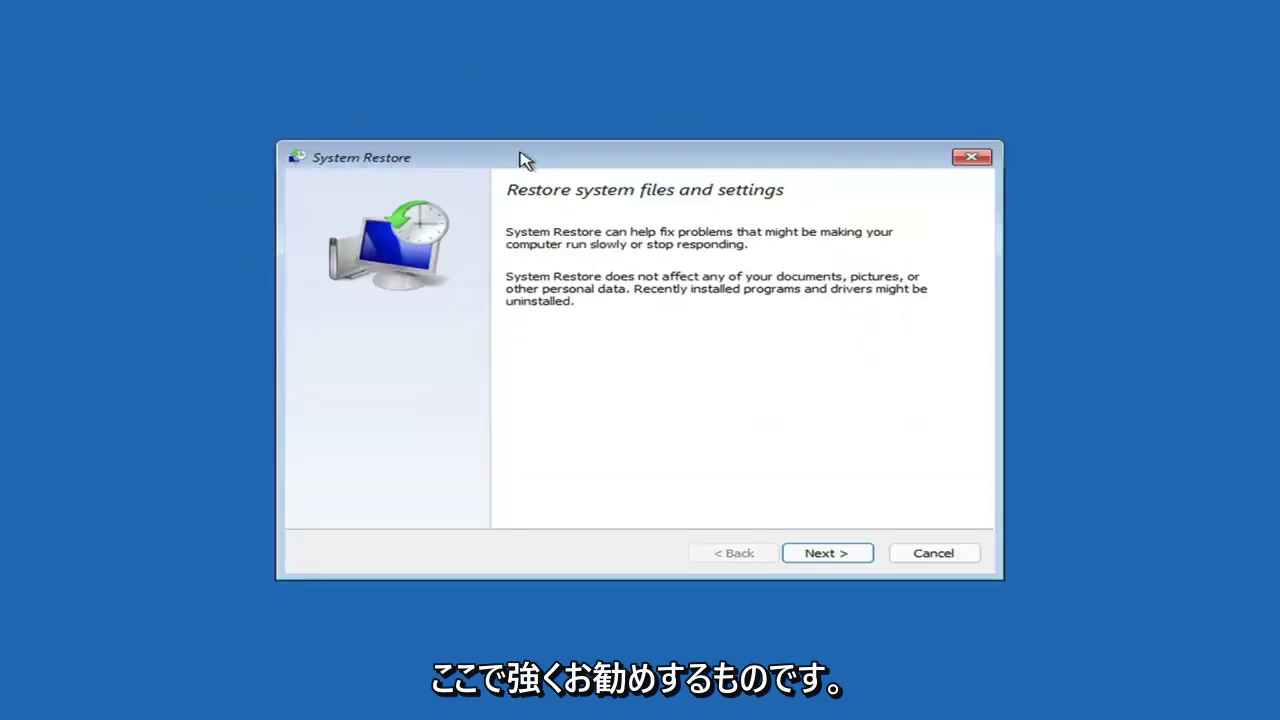
click(817, 551)
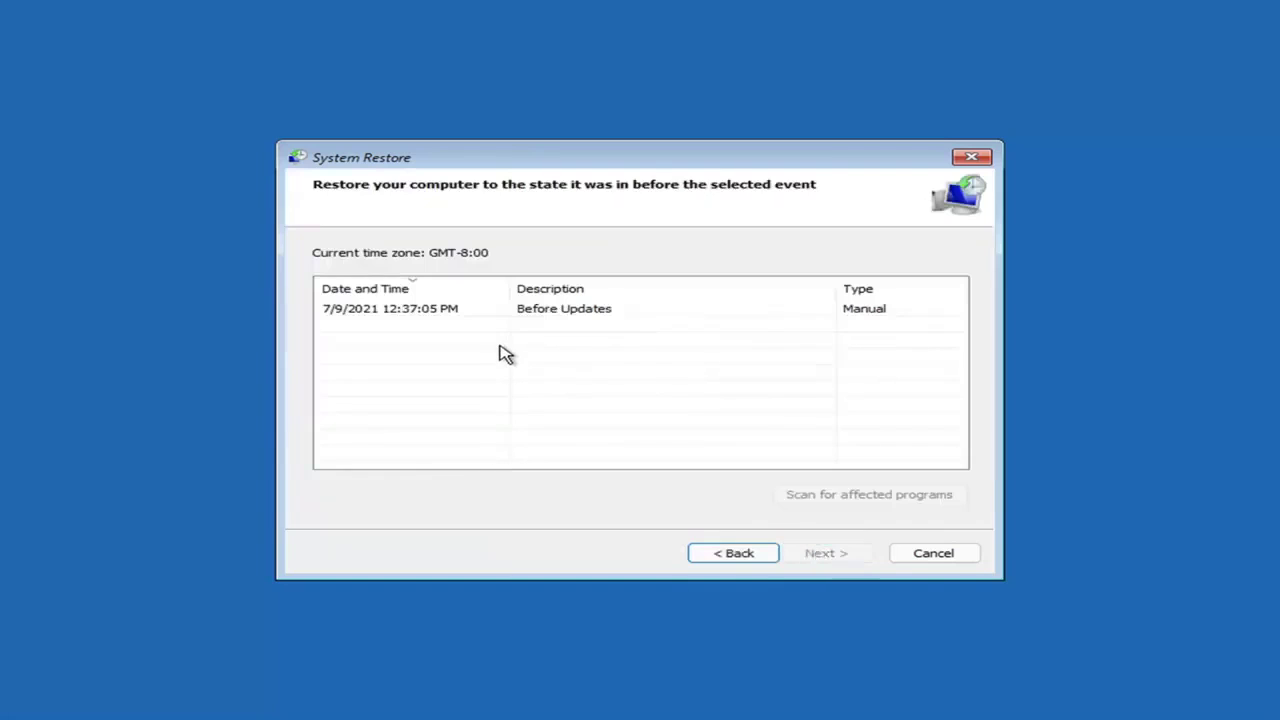
click(398, 316)
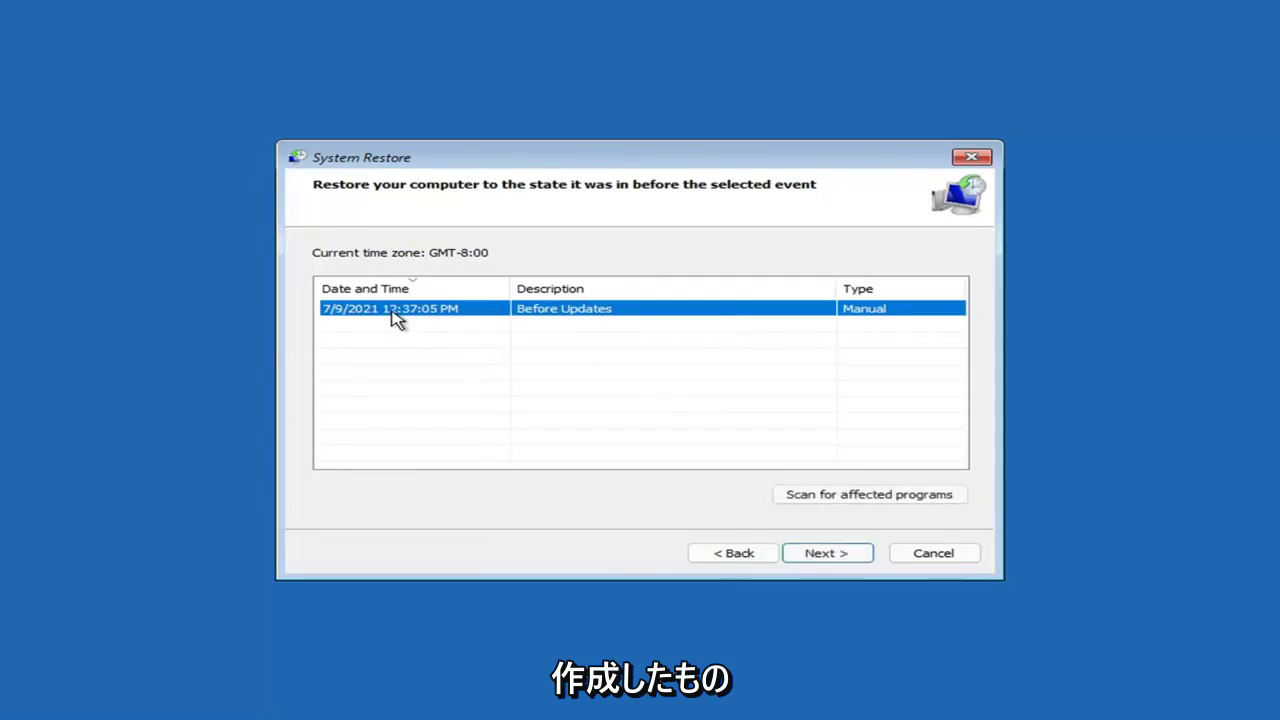
click(842, 558)
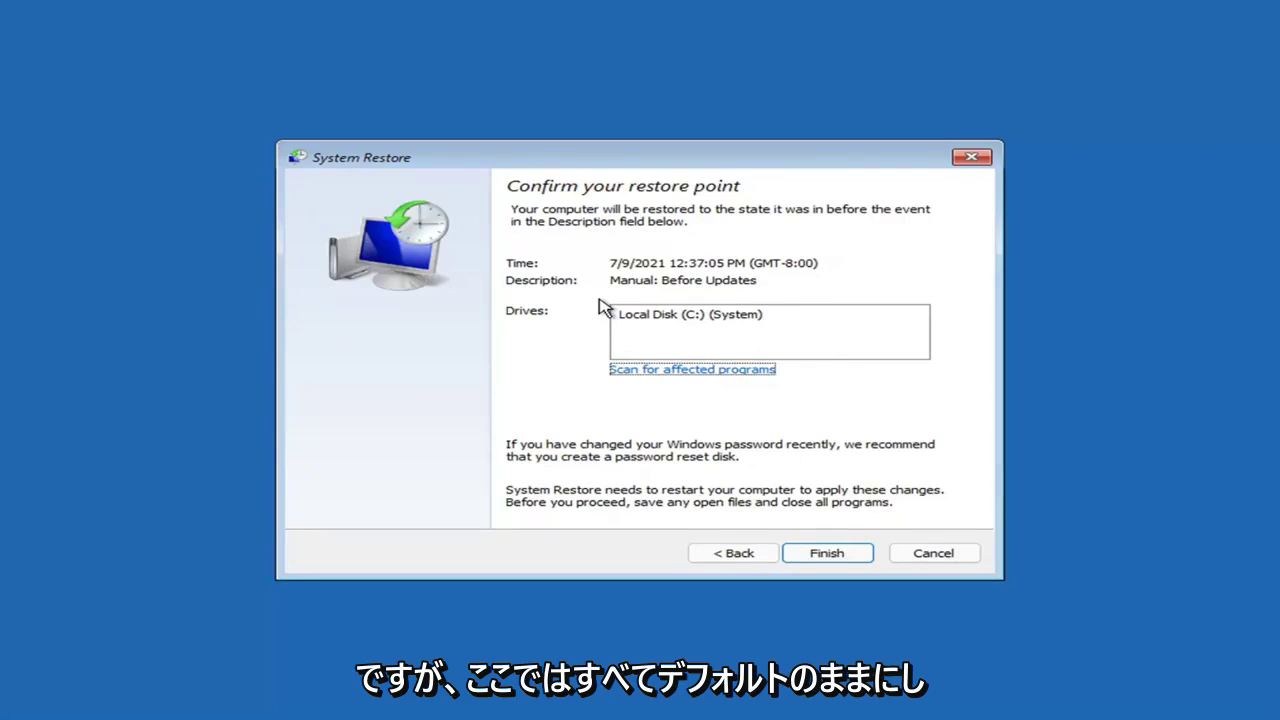
click(826, 558)
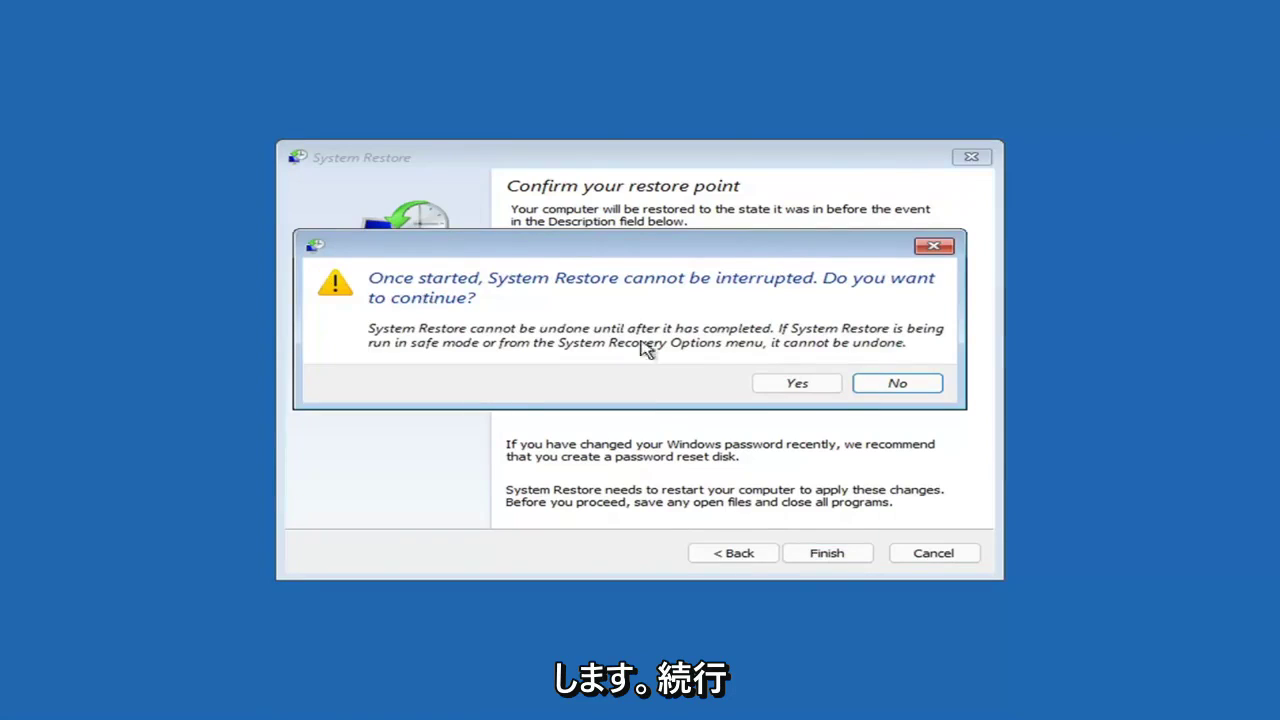
click(798, 386)
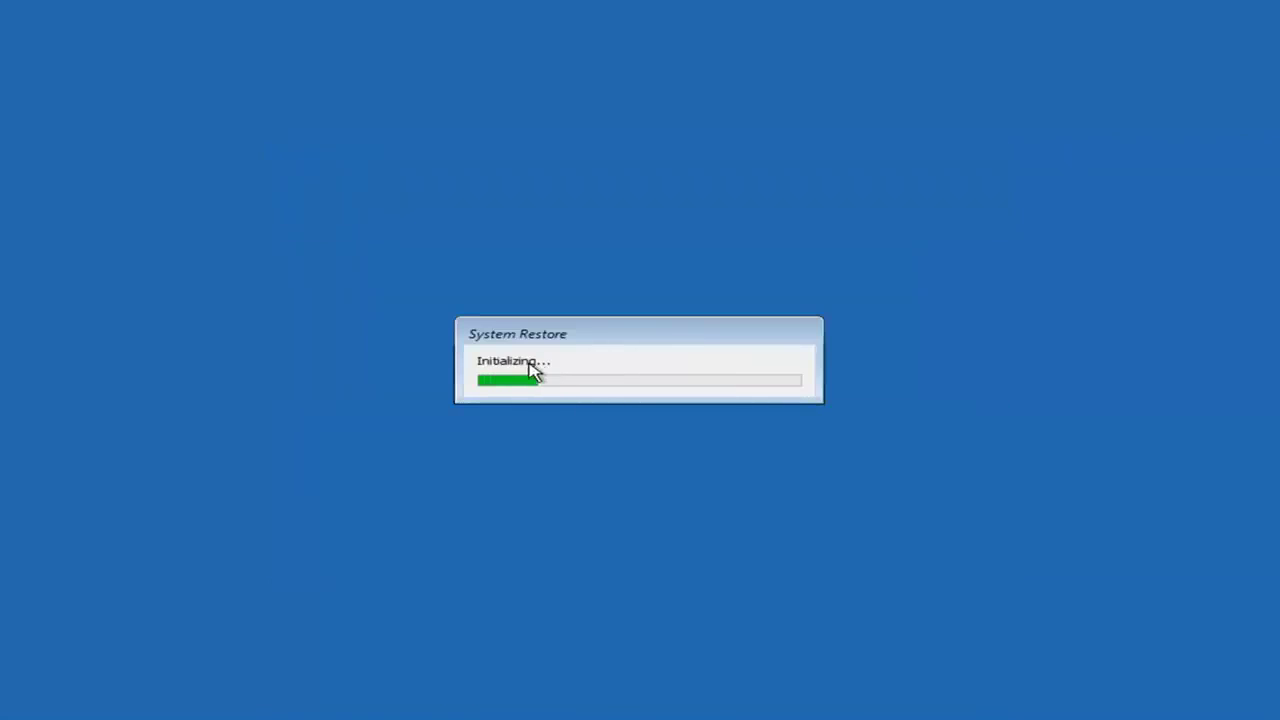
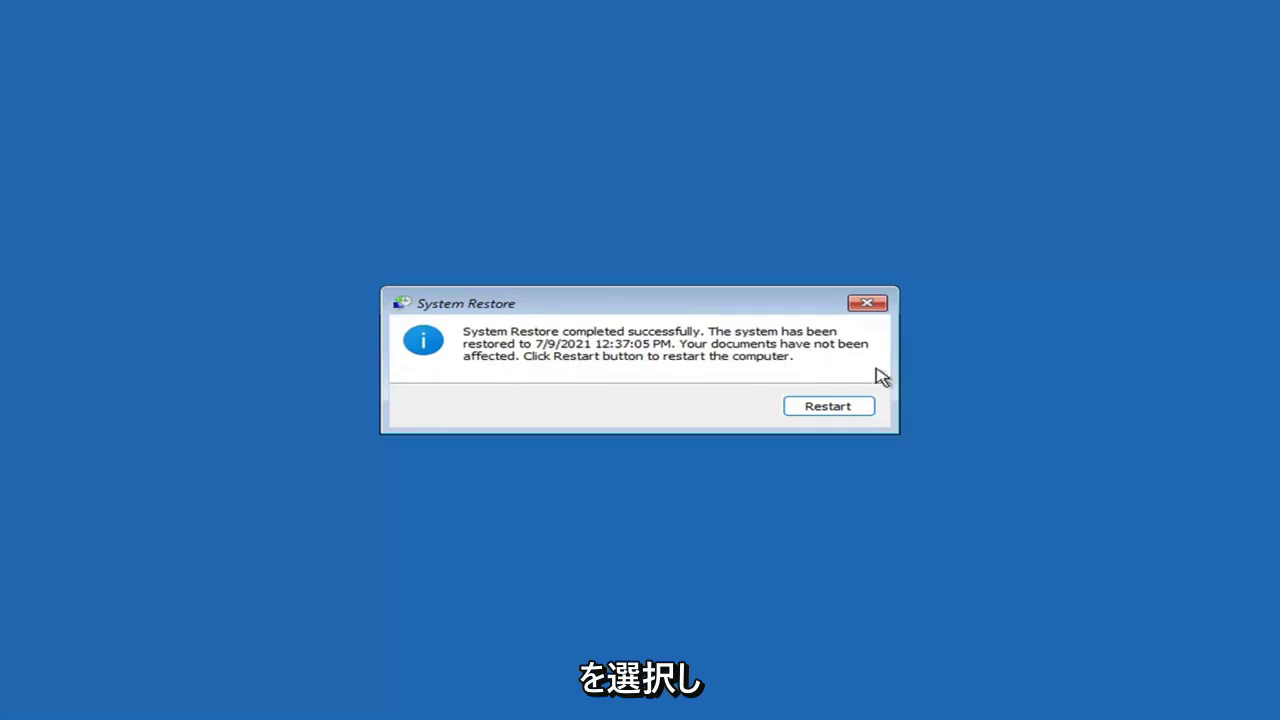
click(820, 408)
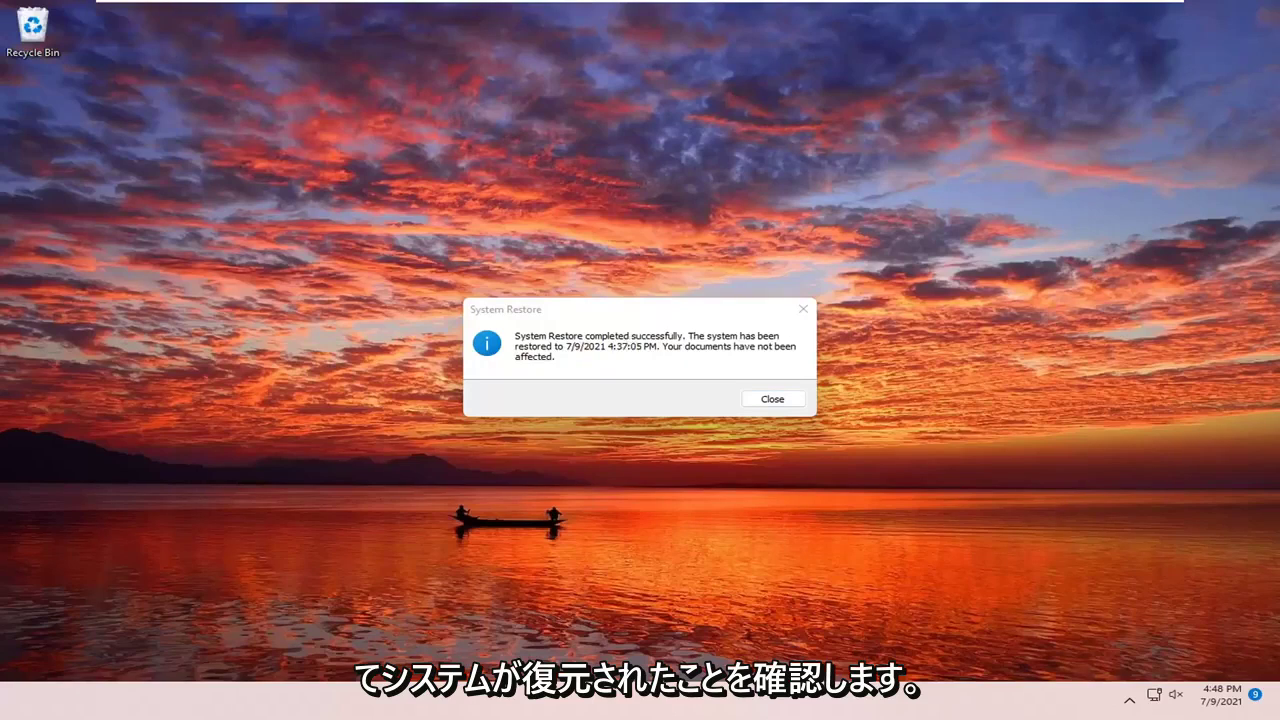
click(803, 309)
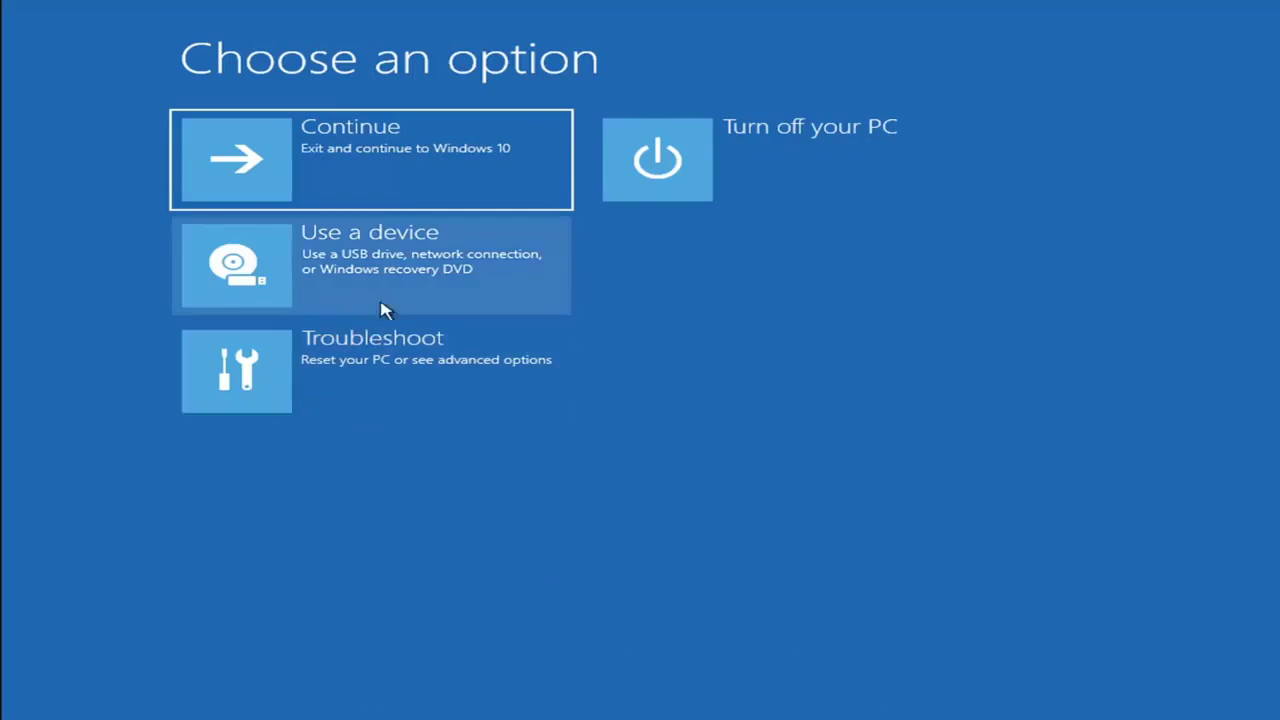
- Review the Reset this PC choices under Troubleshoot, and return to the recovery option list
click(323, 386)
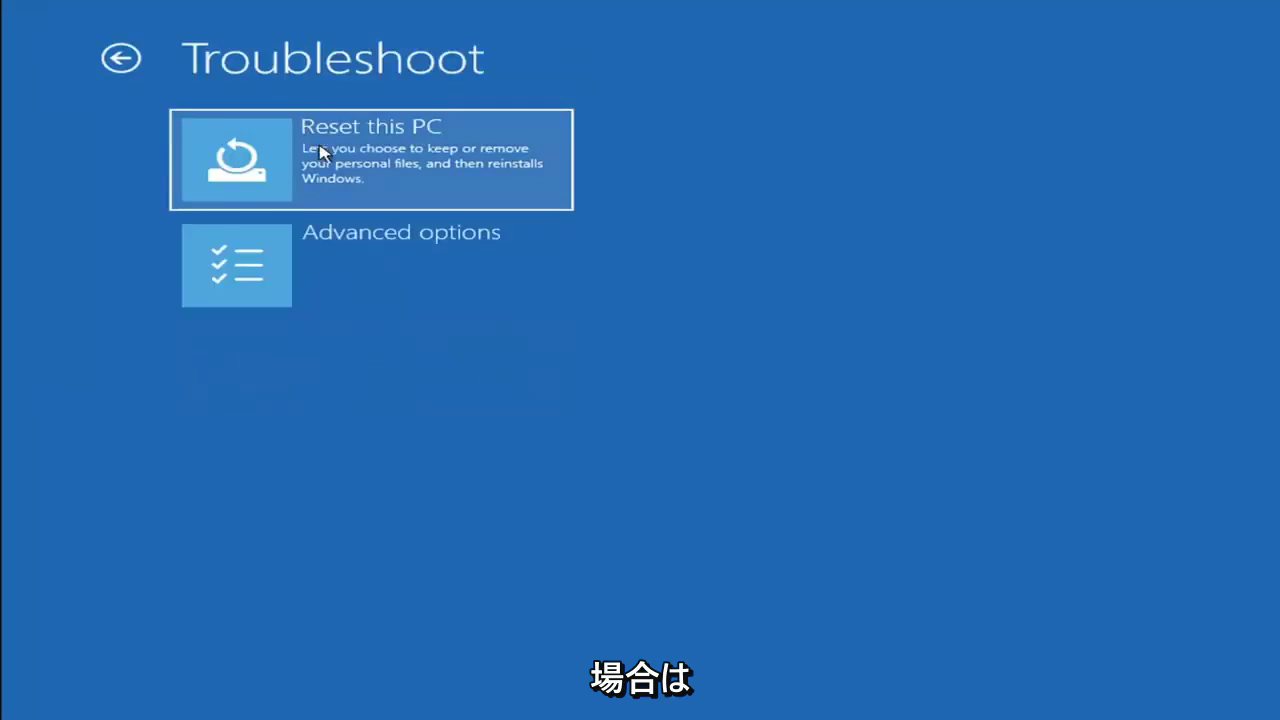
click(421, 180)
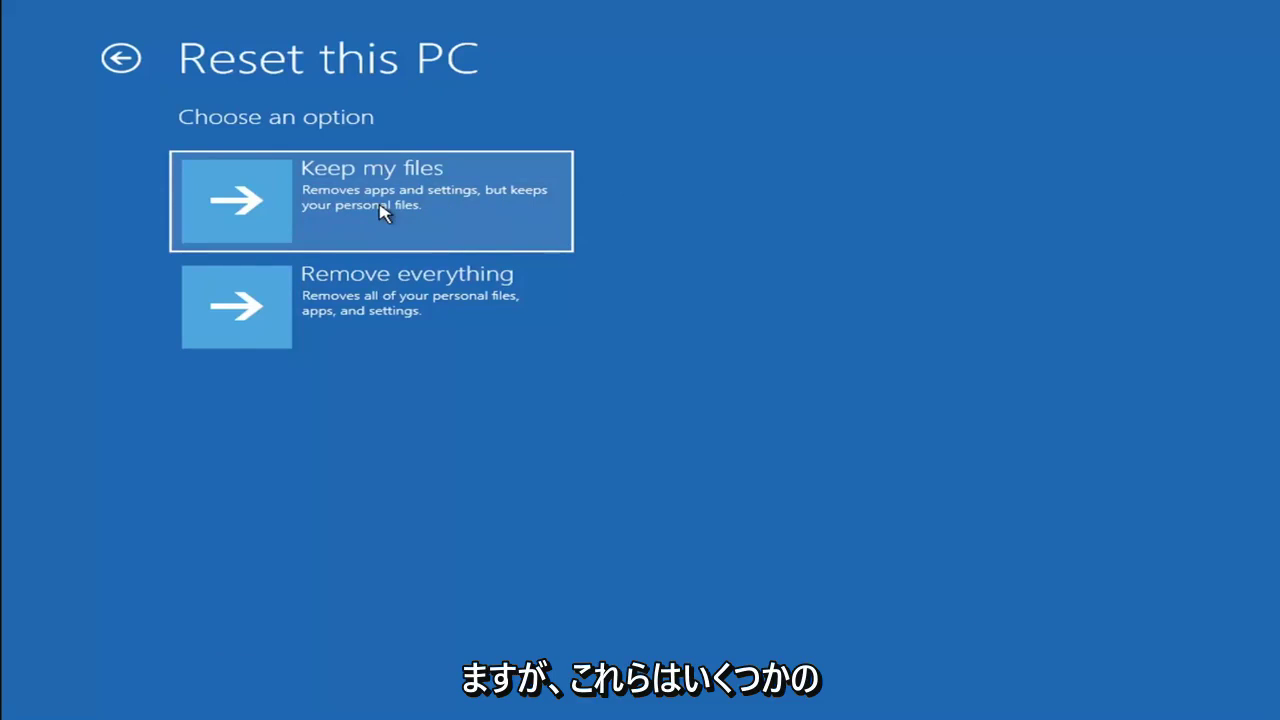
click(118, 58)
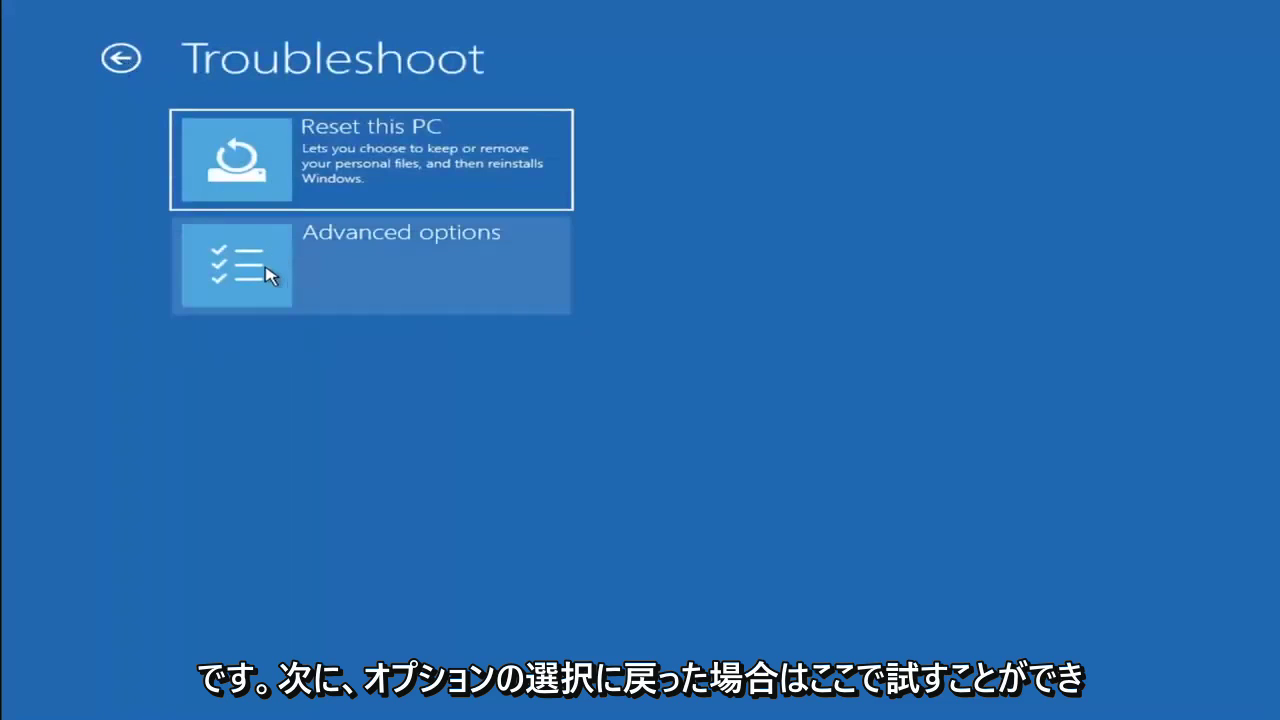
click(131, 59)
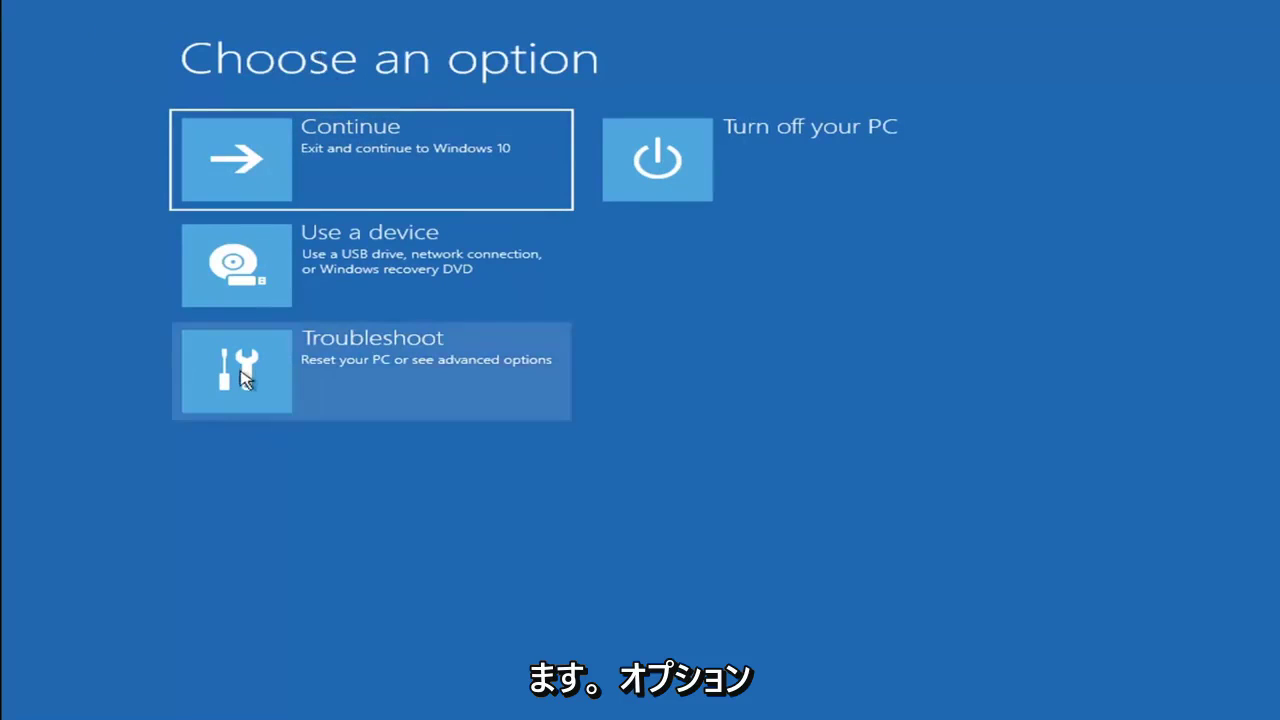
- Open the Command Prompt from the advanced troubleshooting options and list the contents of drive C: with dir
click(394, 377)
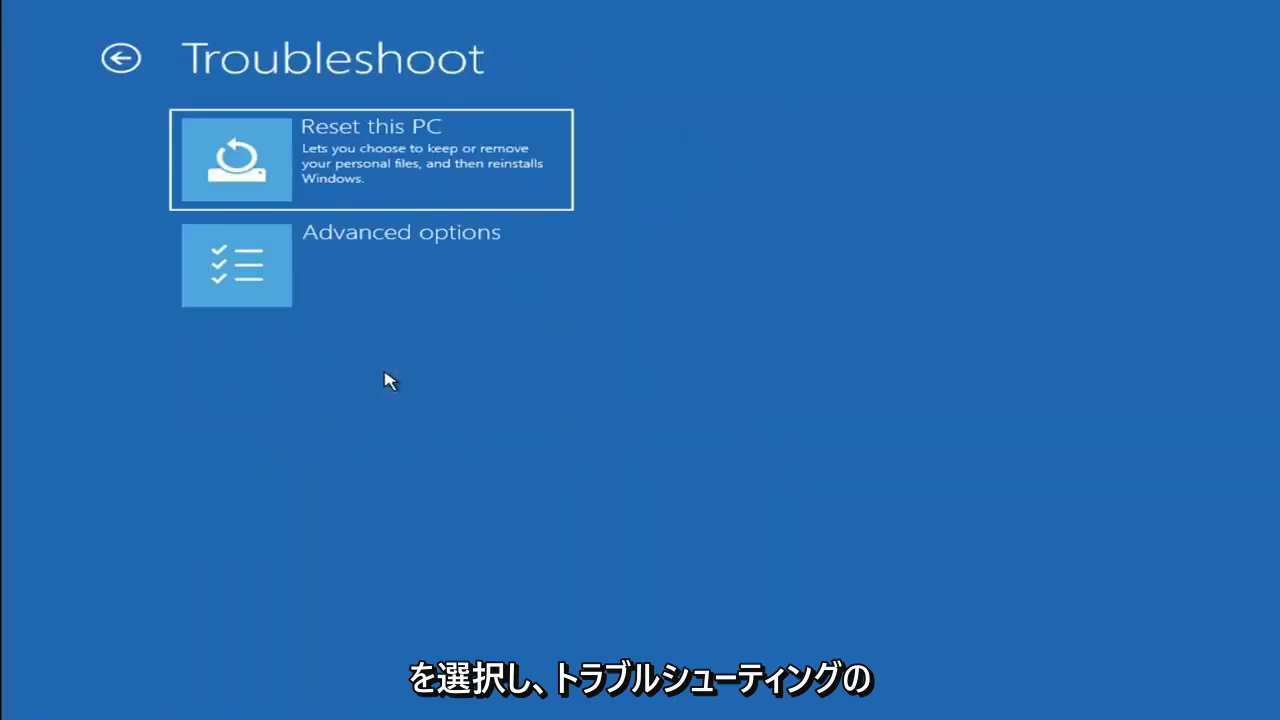
click(386, 277)
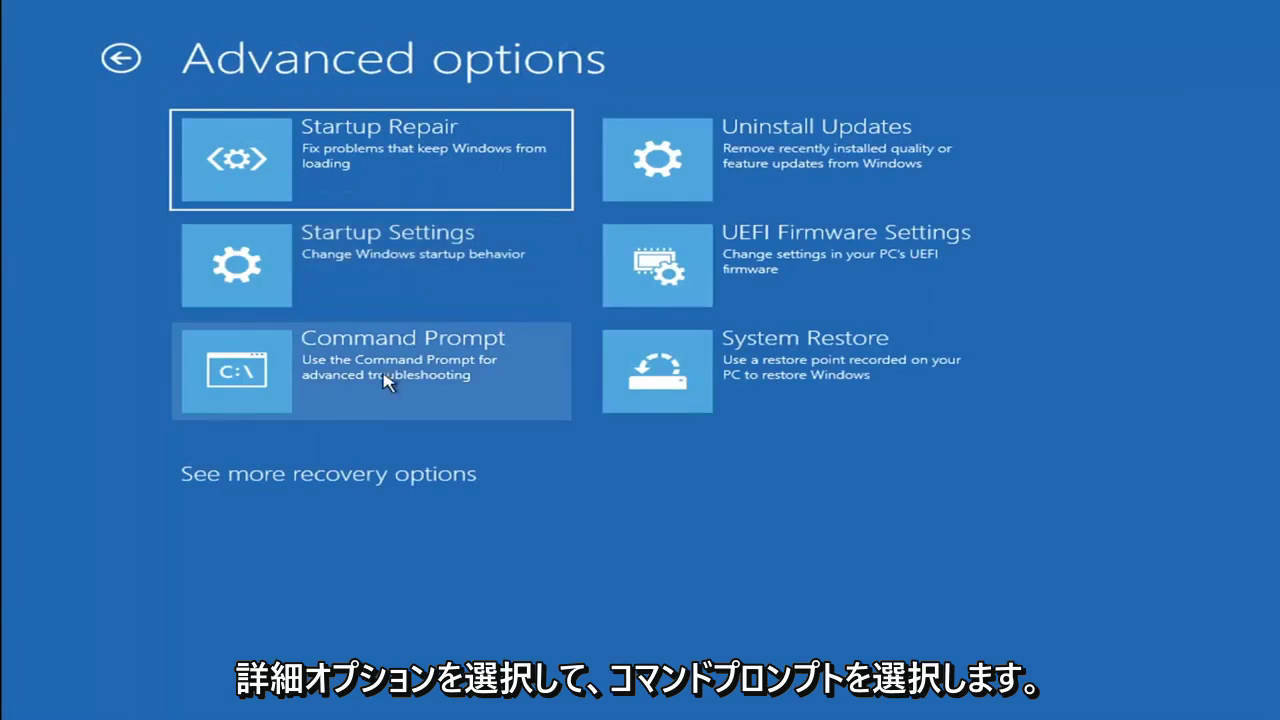
click(320, 380)
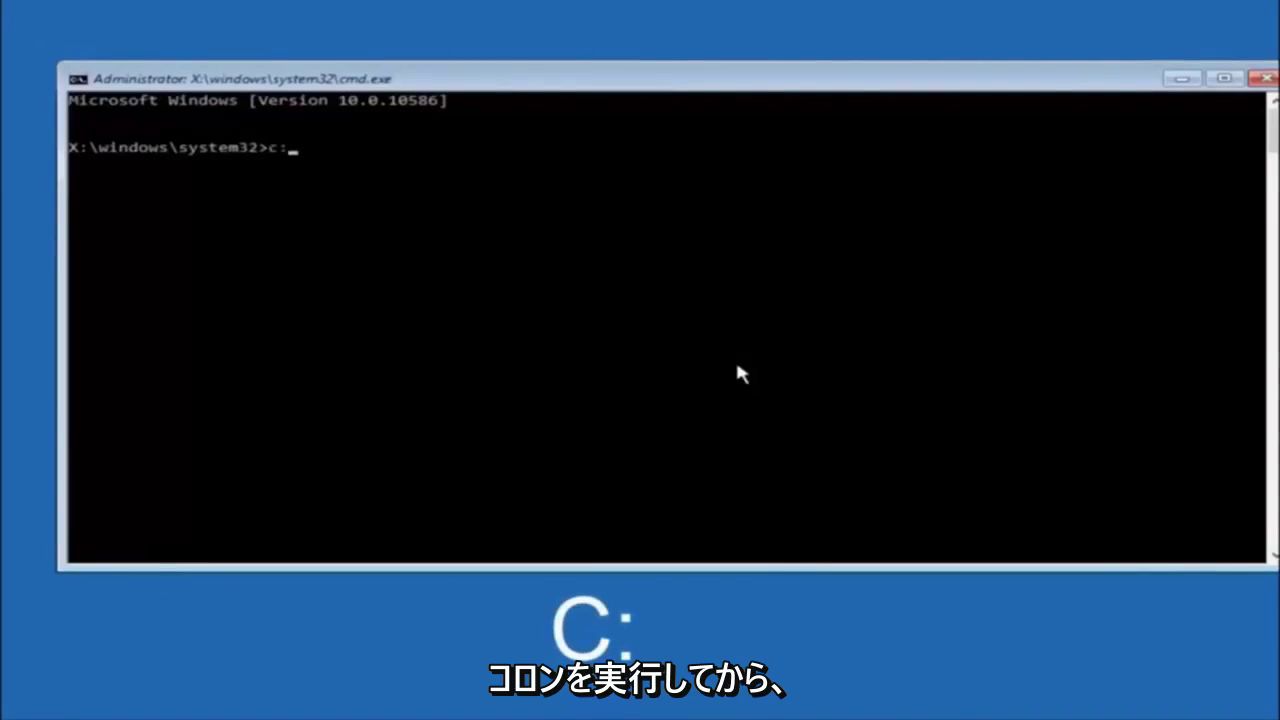
key(Return)
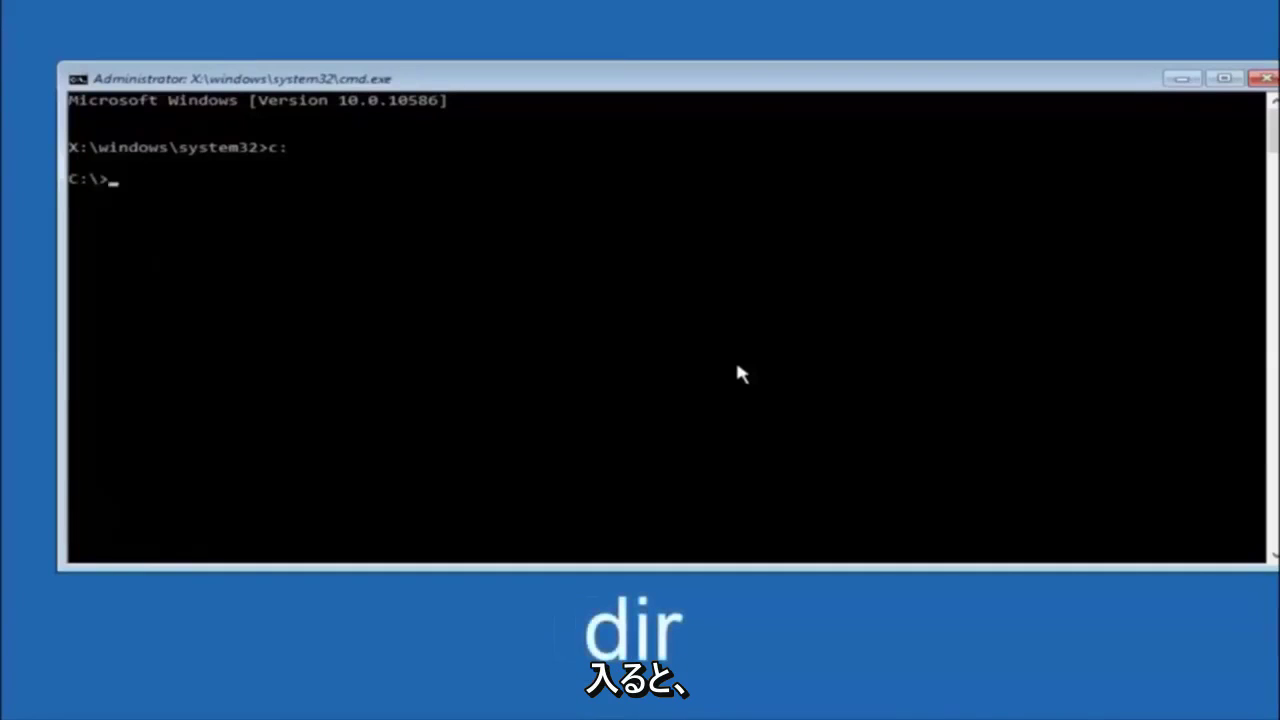
text(dir)
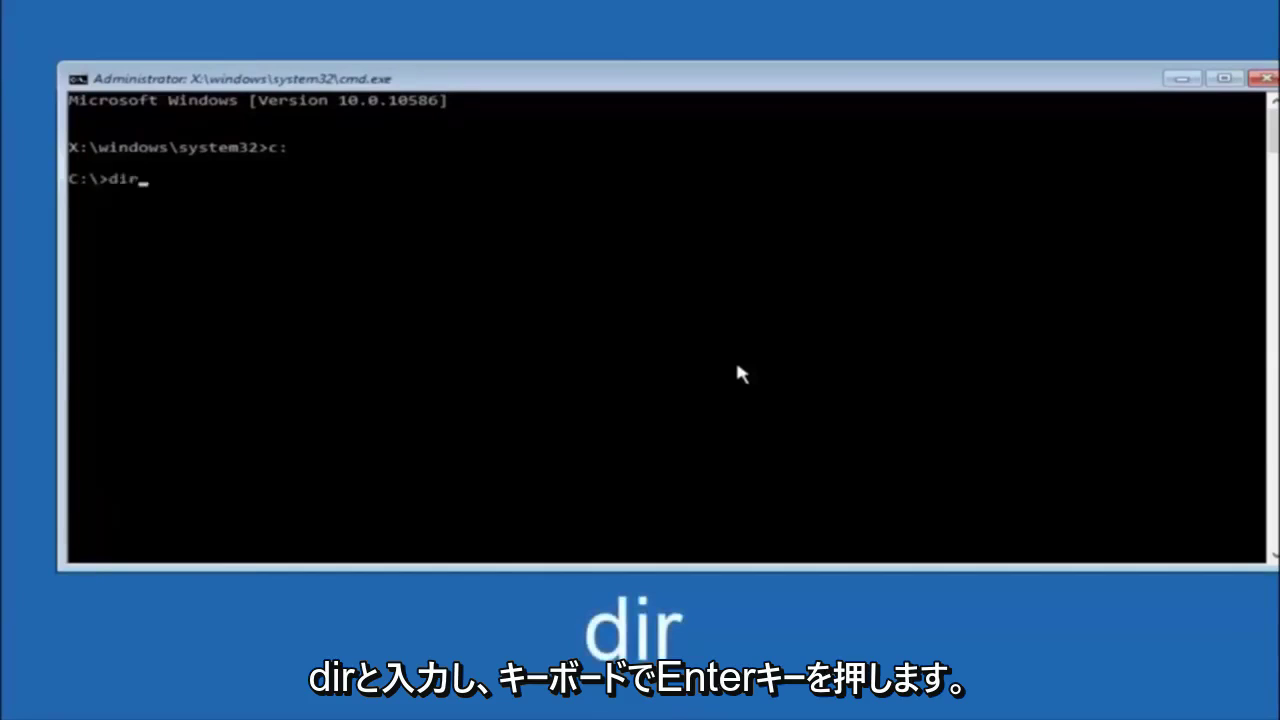
key(Return)
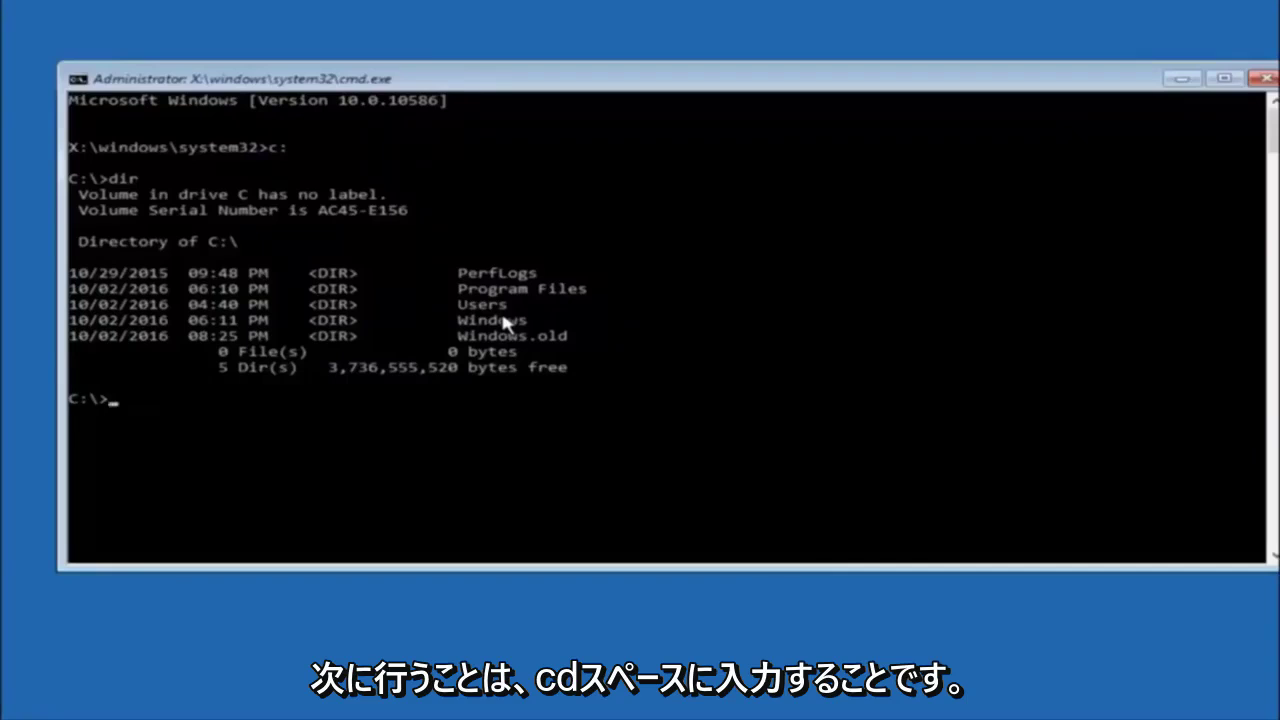
- Go to \windows\system32\config and copy all its files (*.*) into a new folder named backup
text(cd \windows\system32\config)
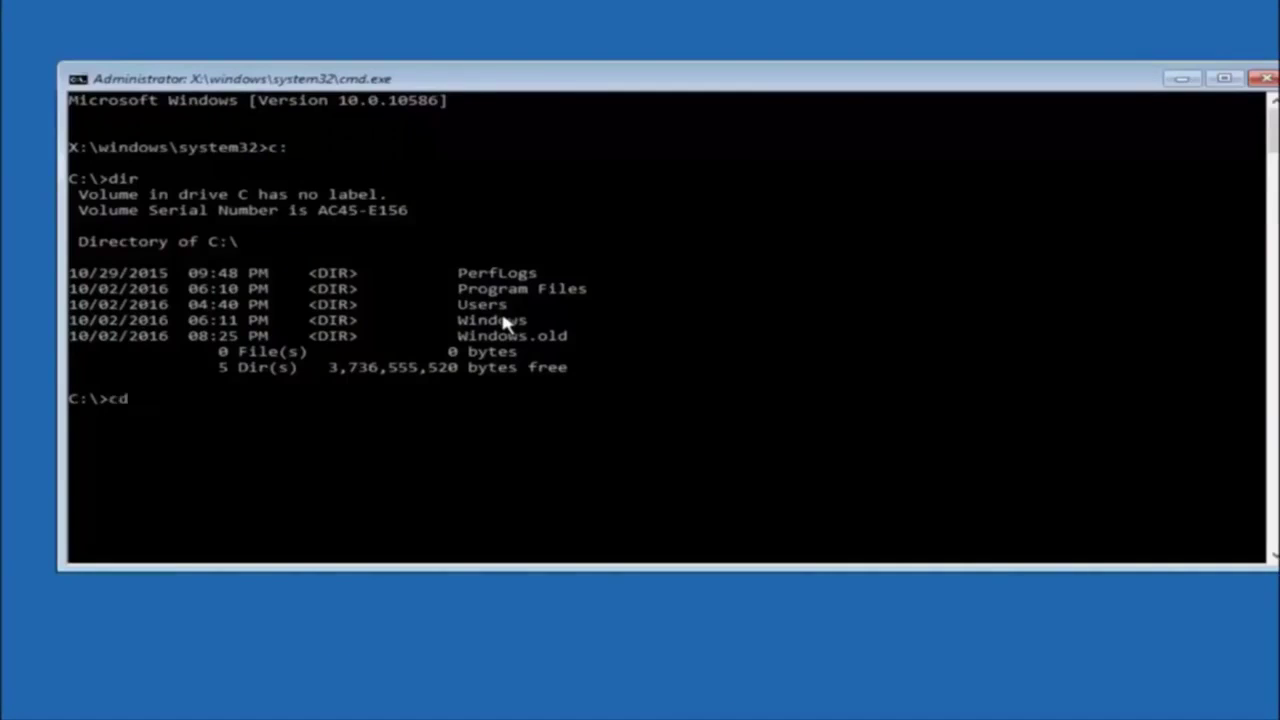
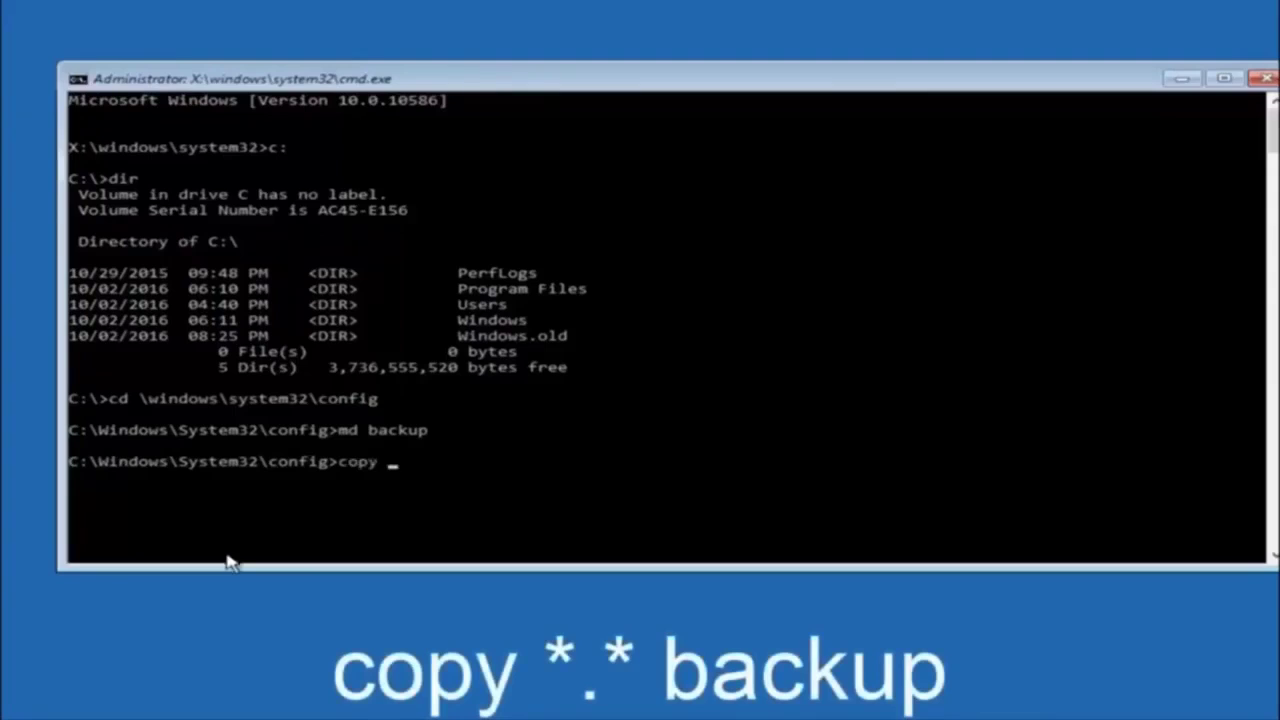
text( *)
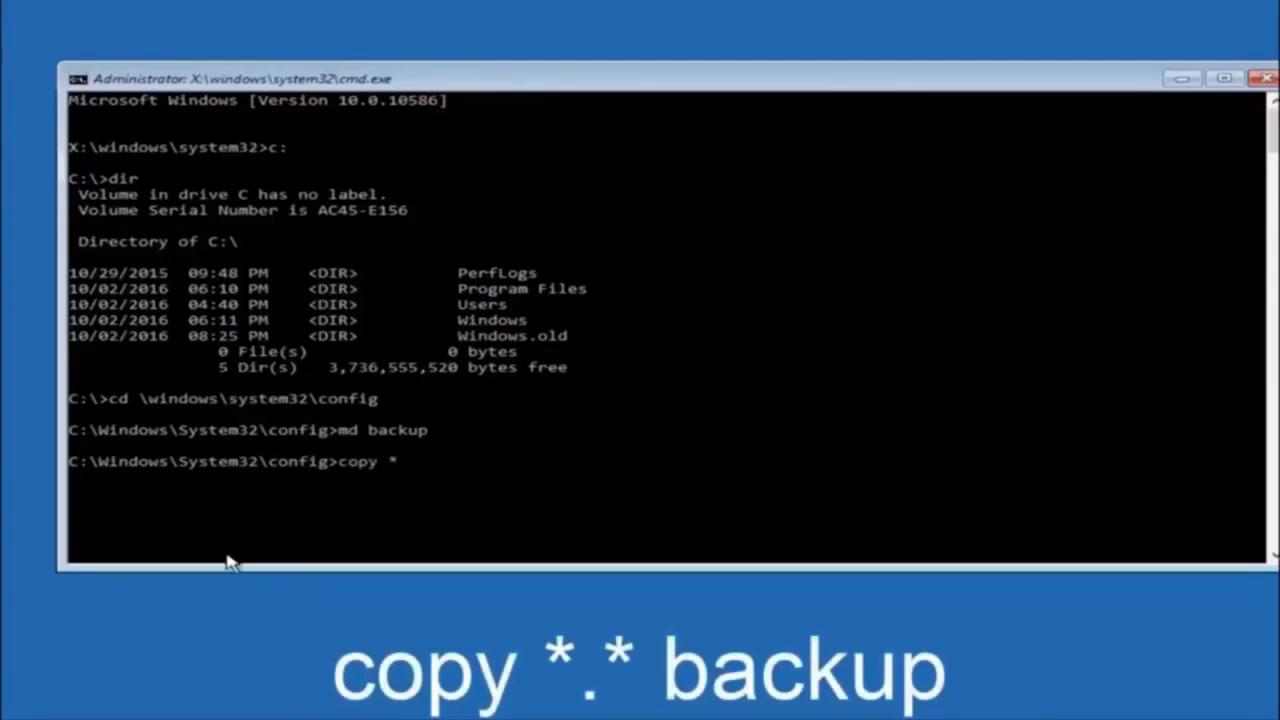
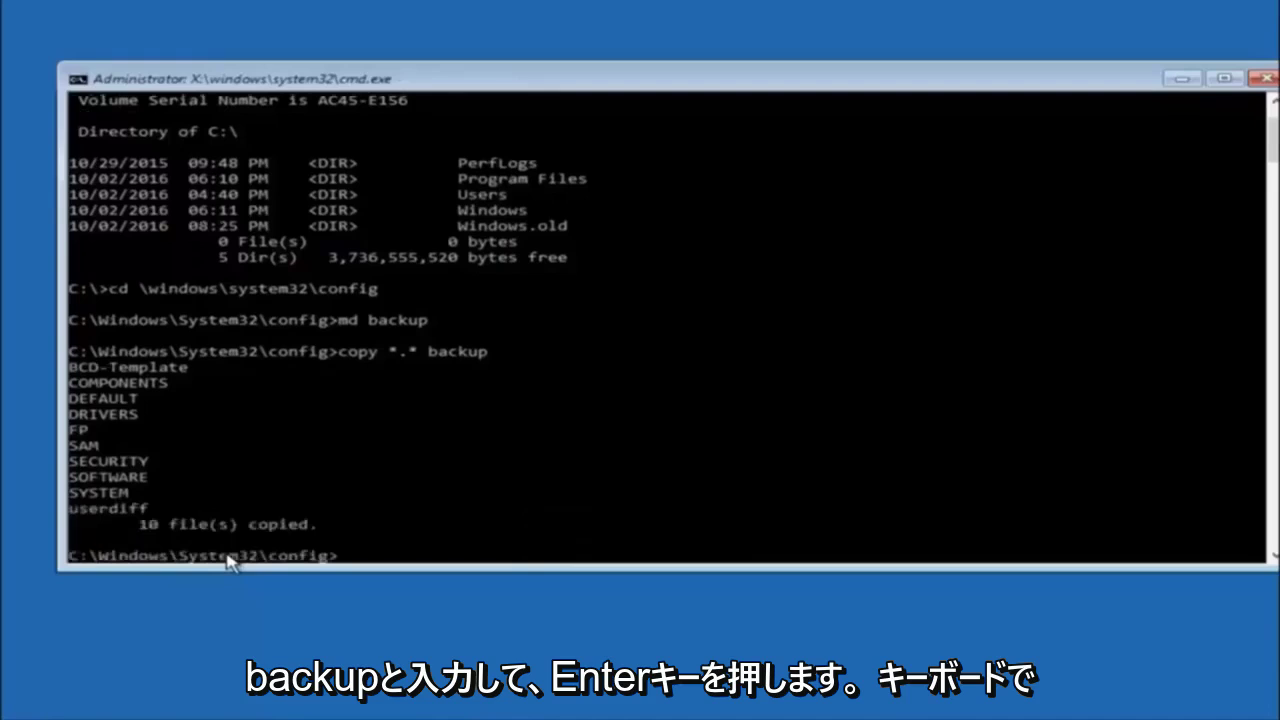
- Change to the regback folder inside config and list its contents with dir
text(cd)
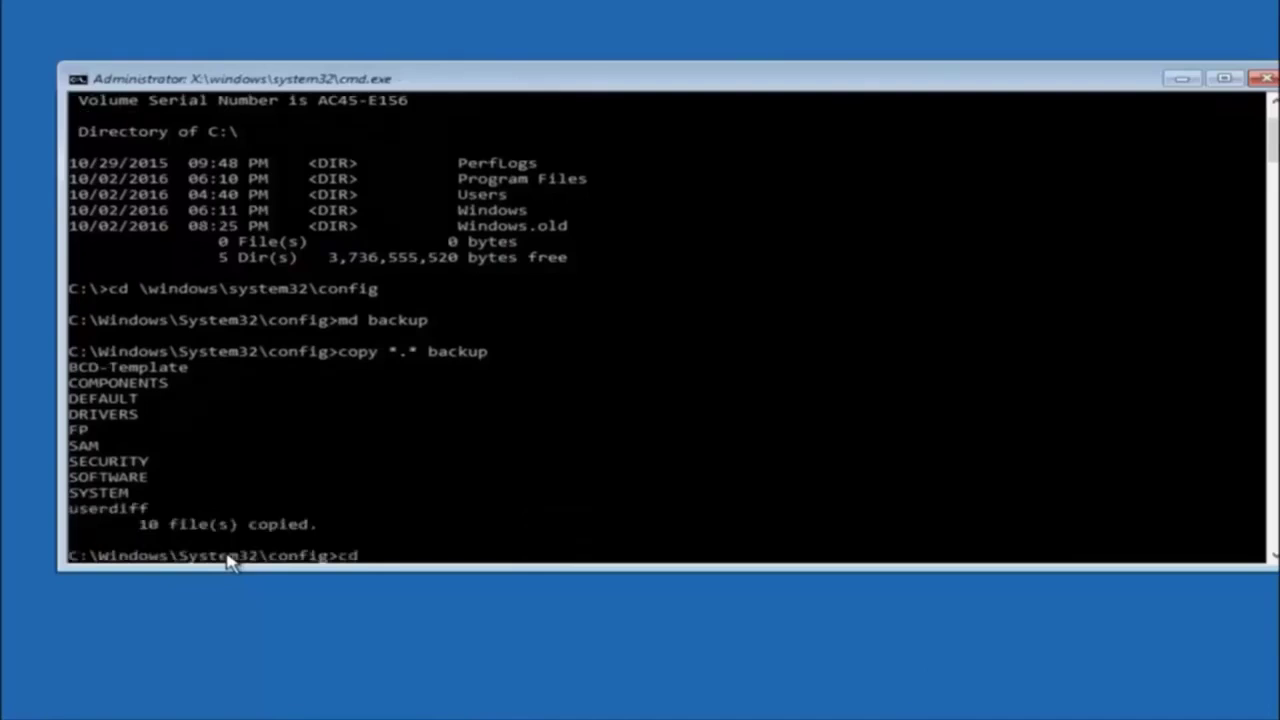
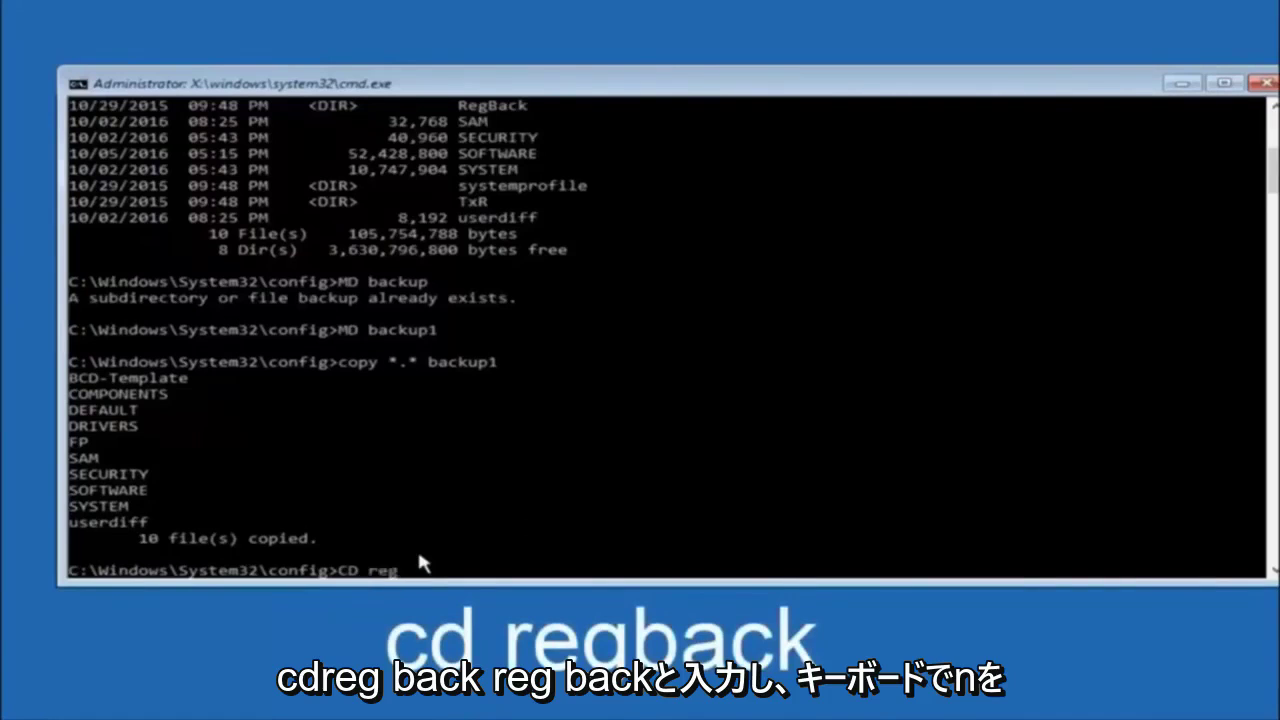
text(back)
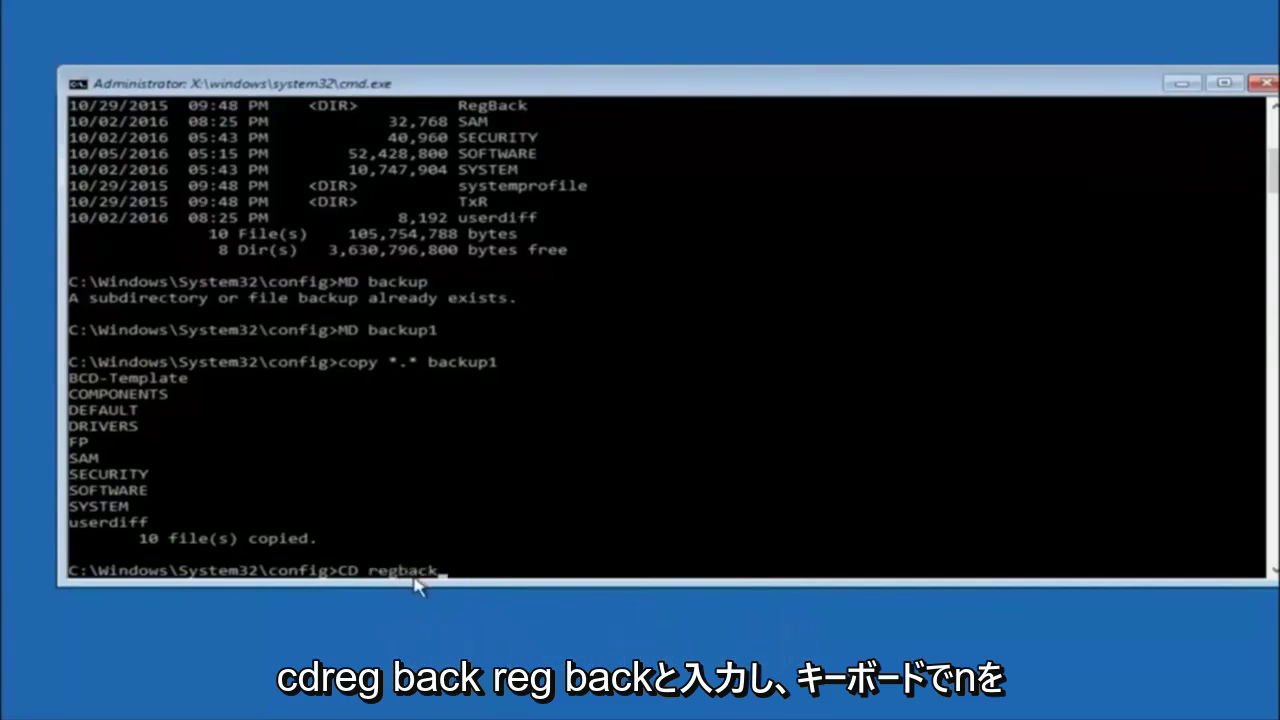
key(Return)
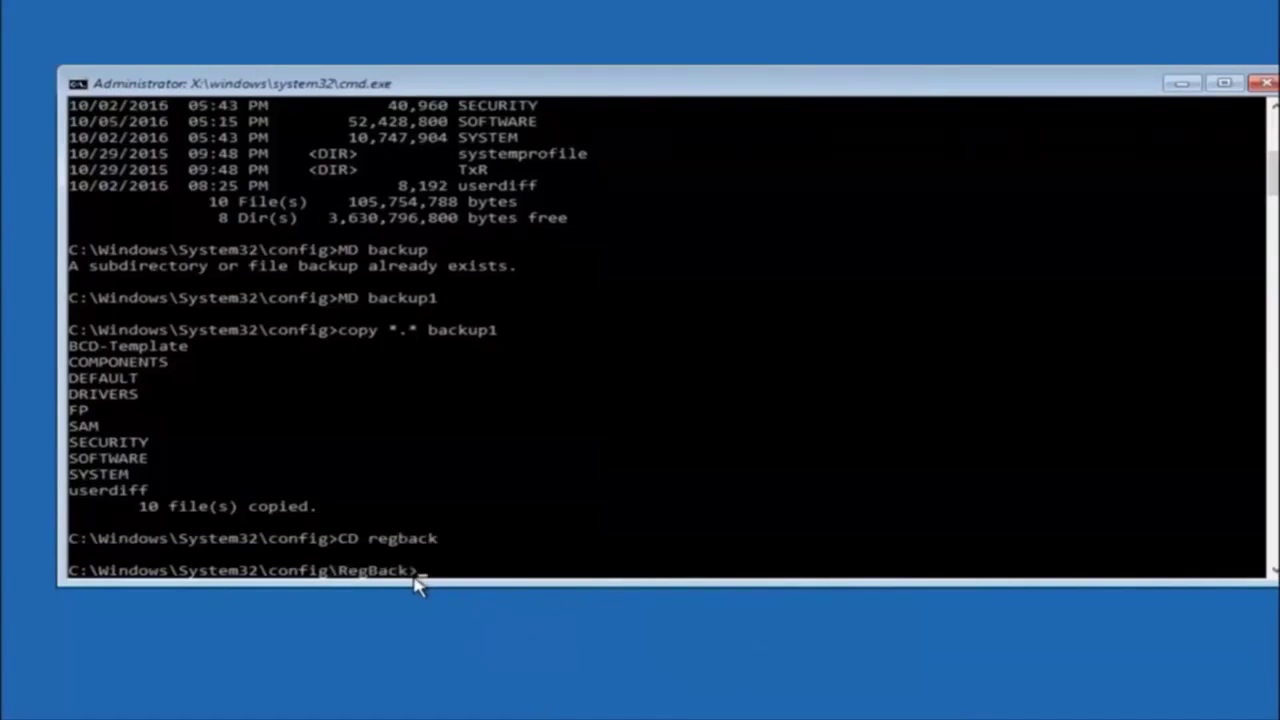
text(dir)
key(Return)
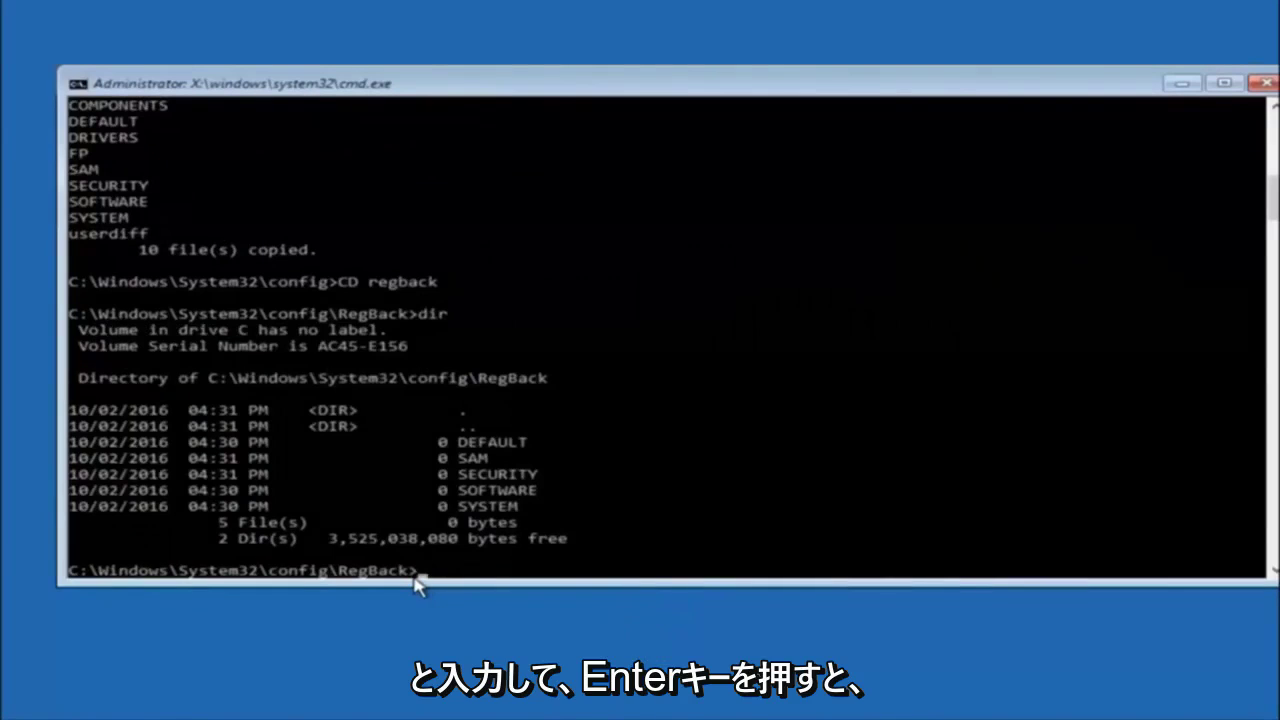
- Copy all RegBack files (*.*) to the parent config folder (..), answering A to overwrite all existing files
text(copy *.*)
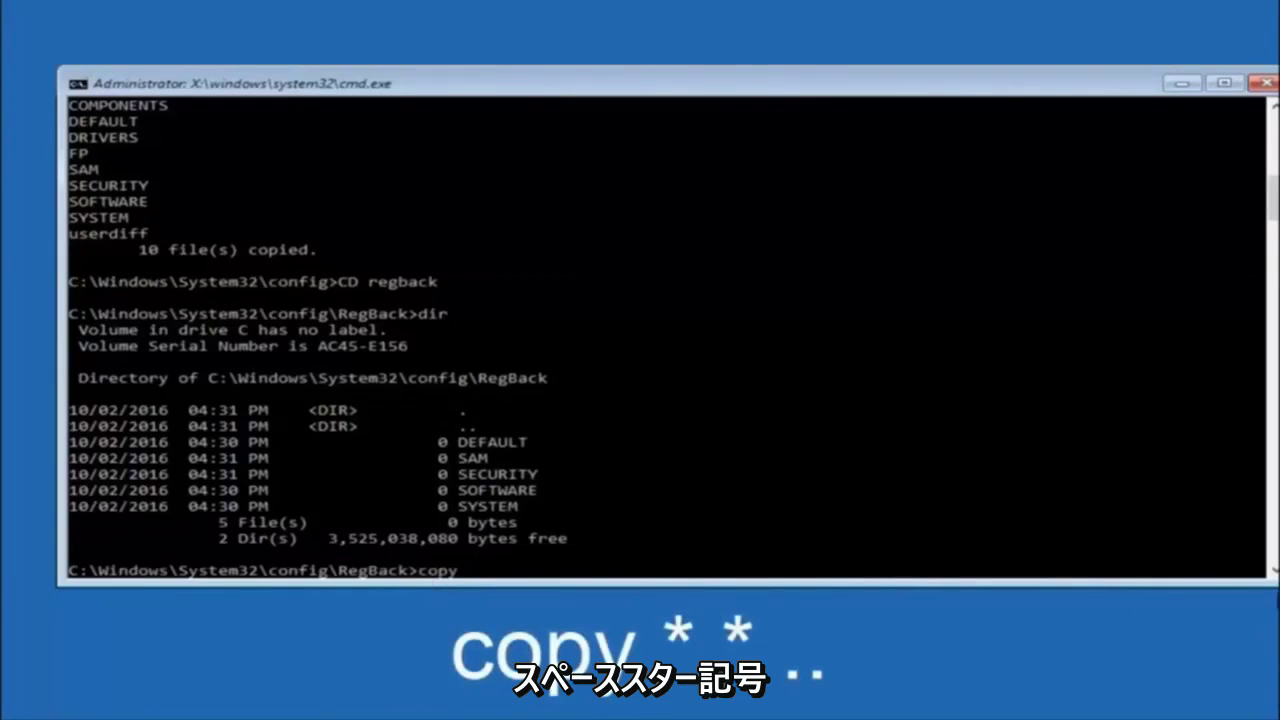
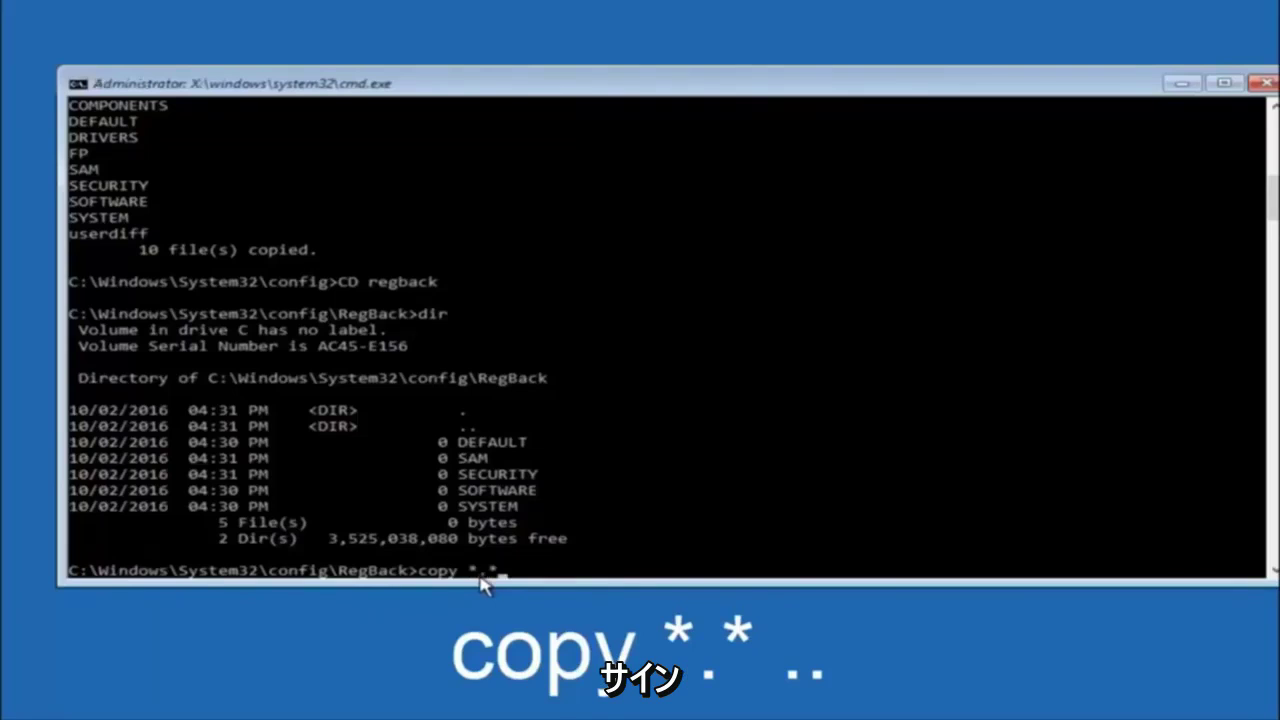
key(BackSpace)
text(*)
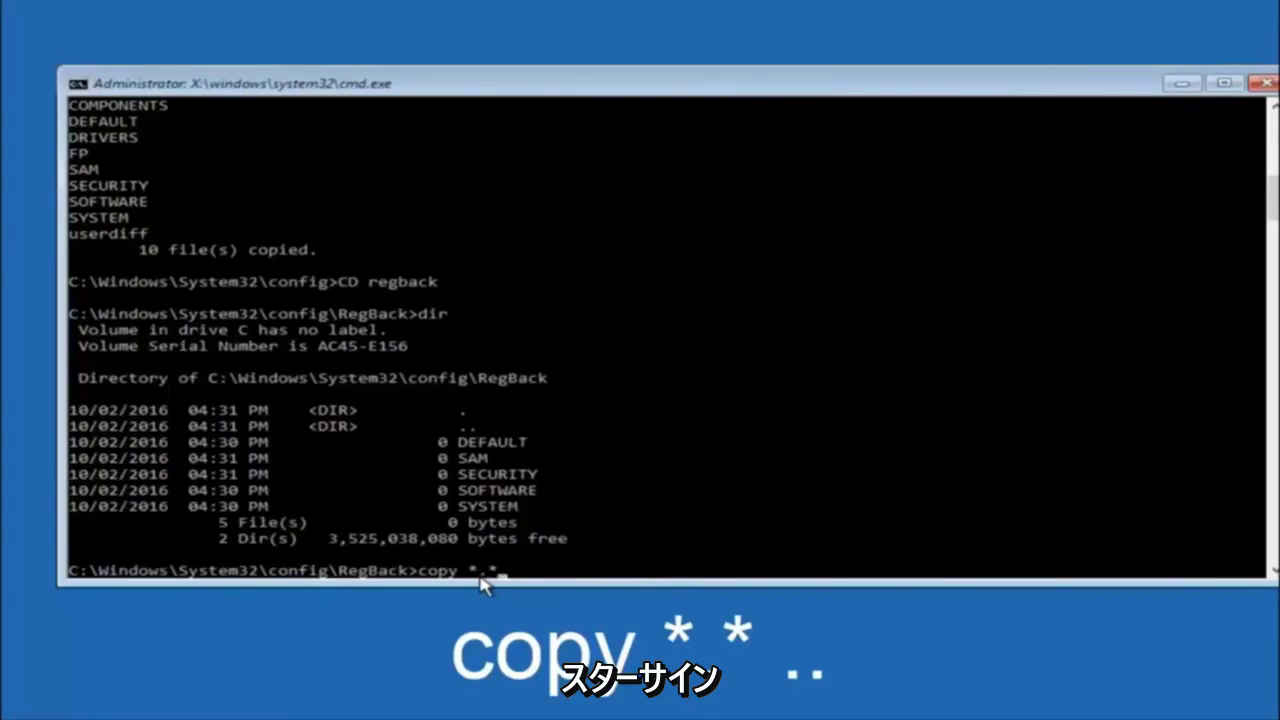
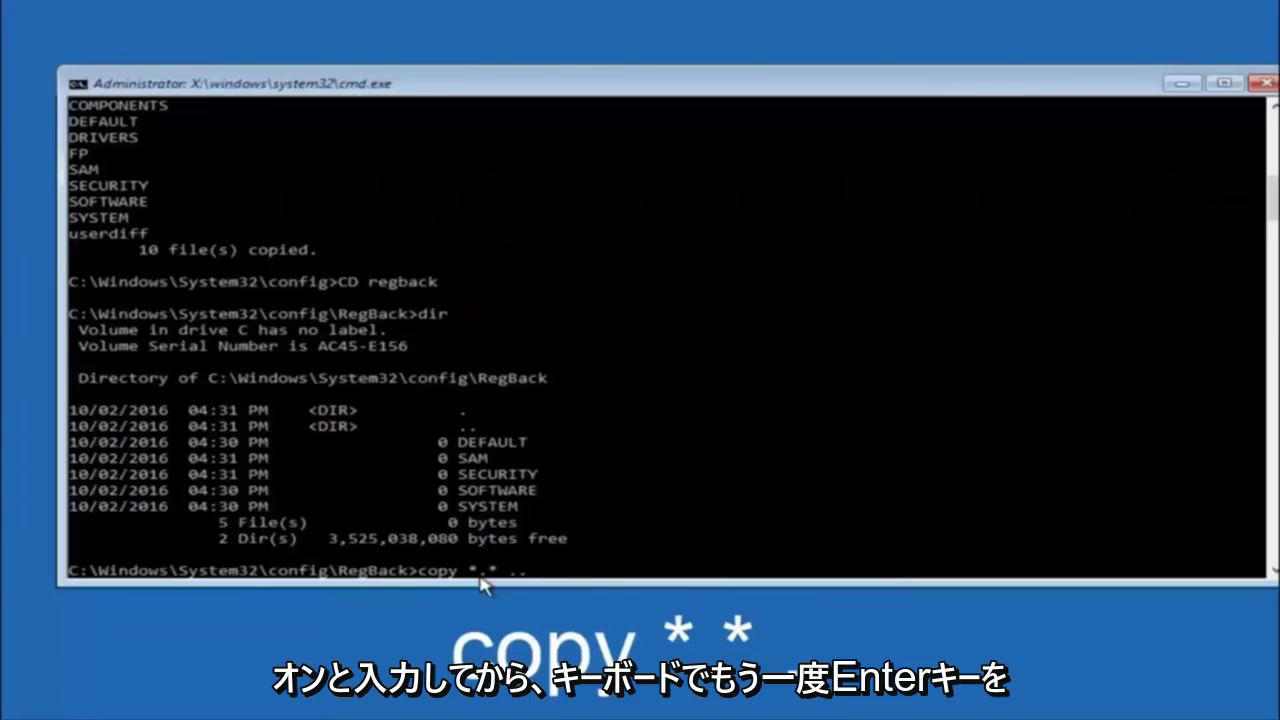
key(Return)
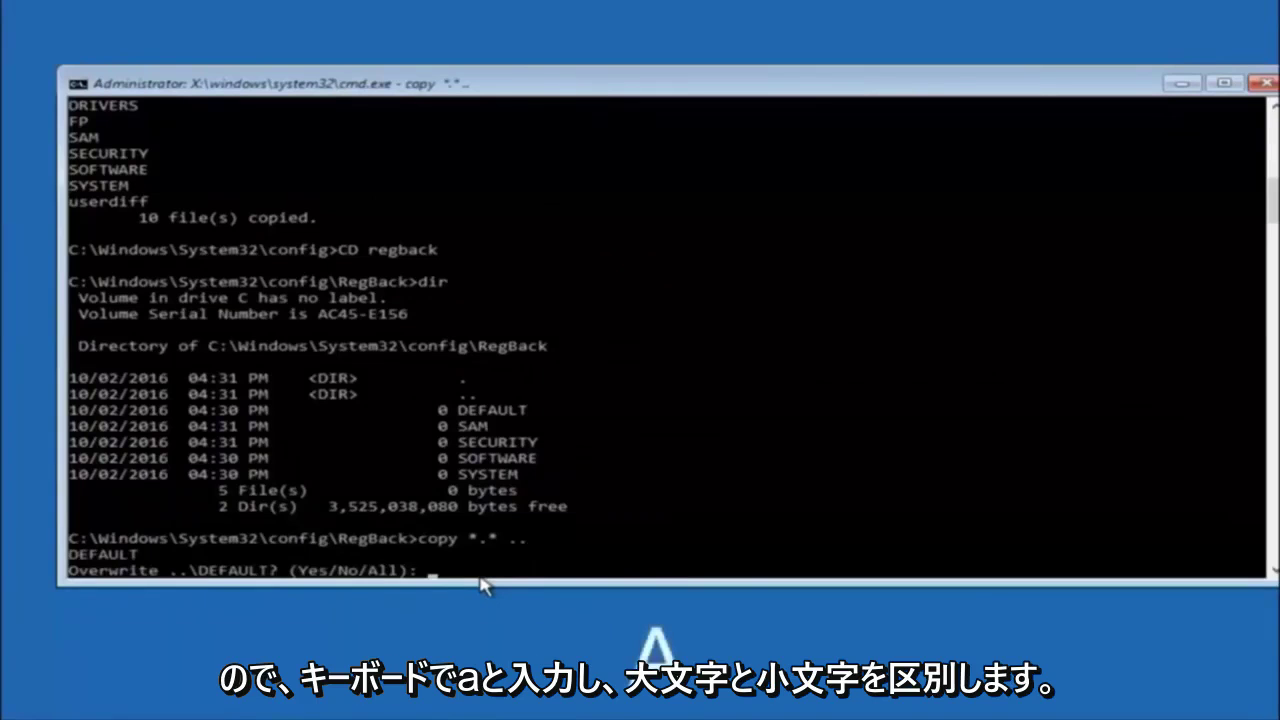
text(A)
key(Return)
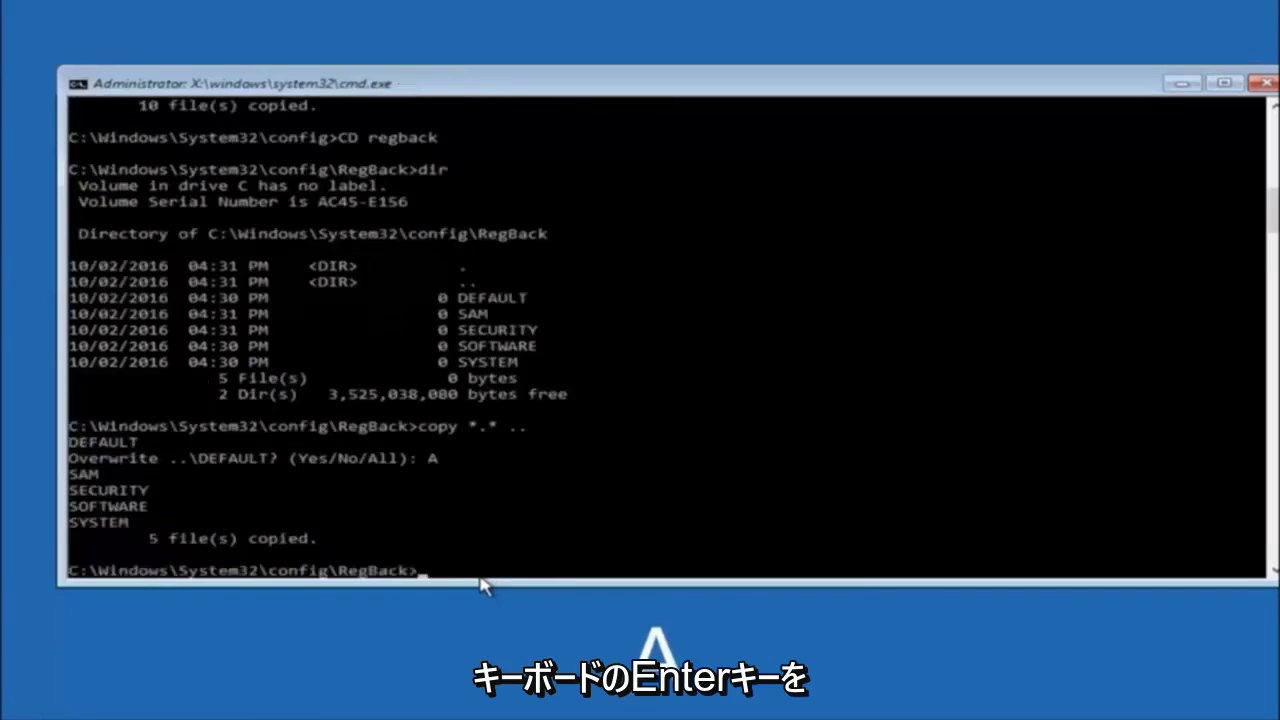